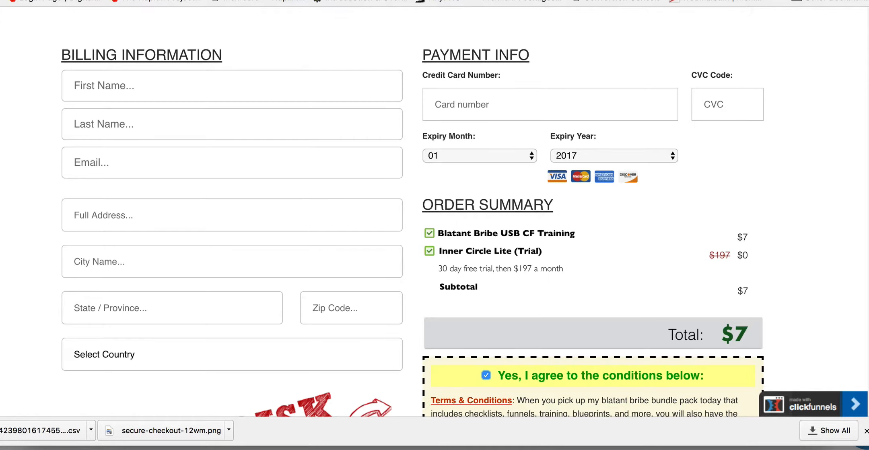
Step: Search the ClickFunnels help center for "paid trial stripe" and look through the listed articles
click(257, 0)
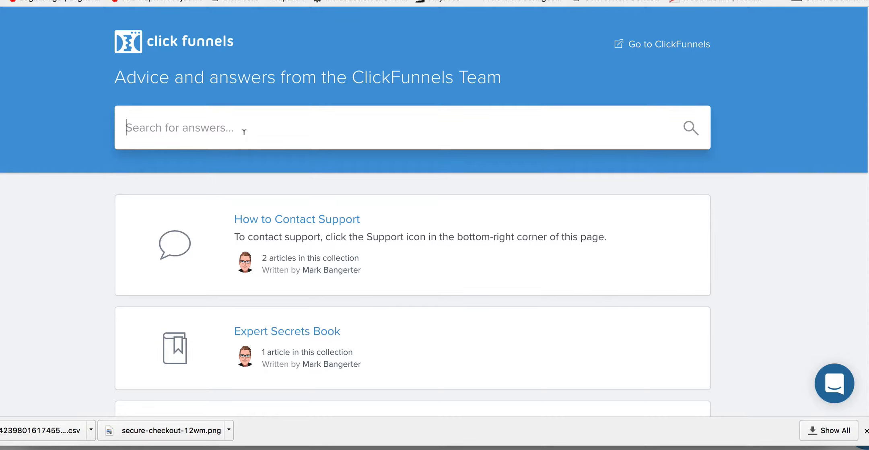
text(paid trial stripe)
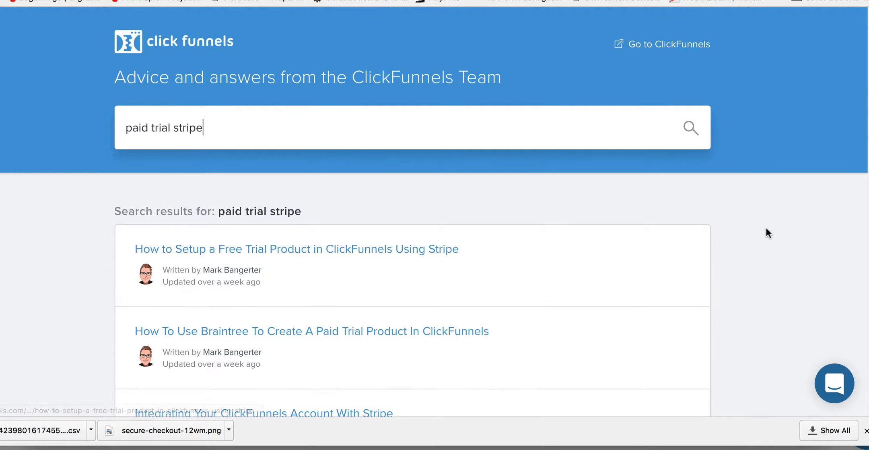
scroll(767, 232, down, 1)
scroll(767, 230, down, 20)
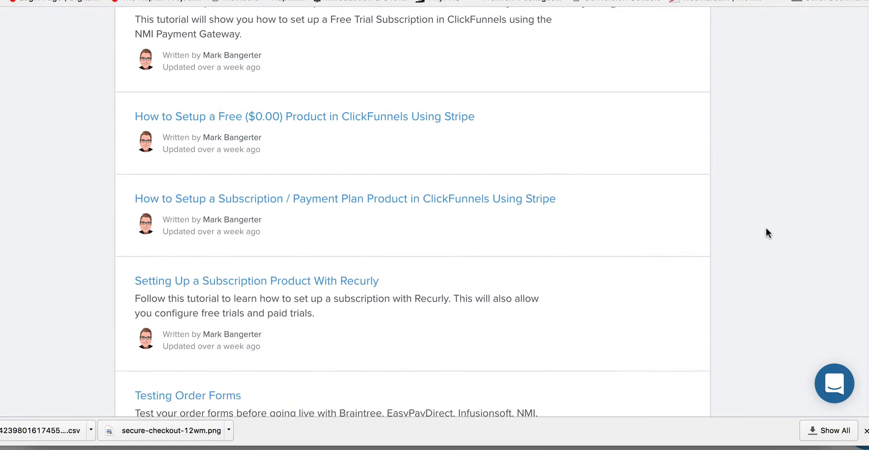
scroll(766, 230, up, 10)
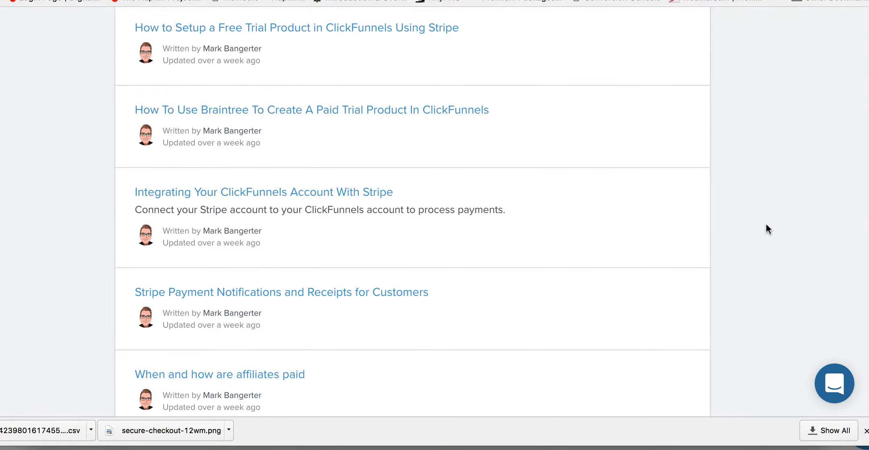
scroll(766, 227, up, 10)
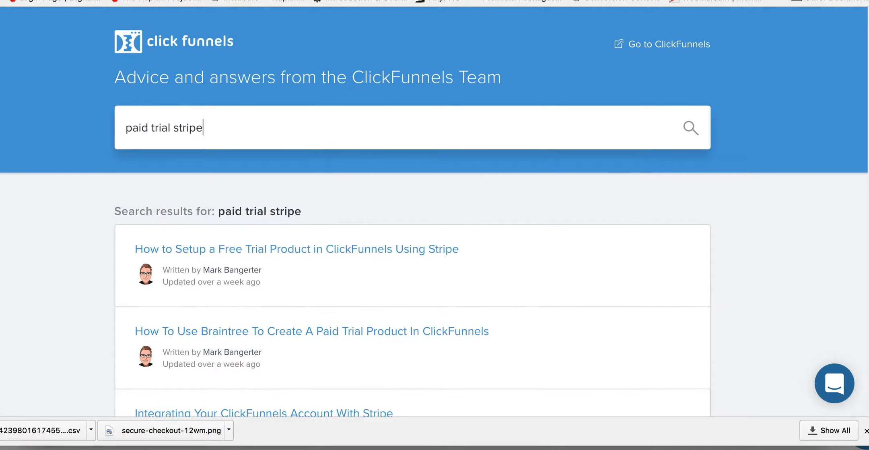
Step: Switch to the order form page and examine its billing fields, payment fields, order summary and conditions
key(ctrl+Tab)
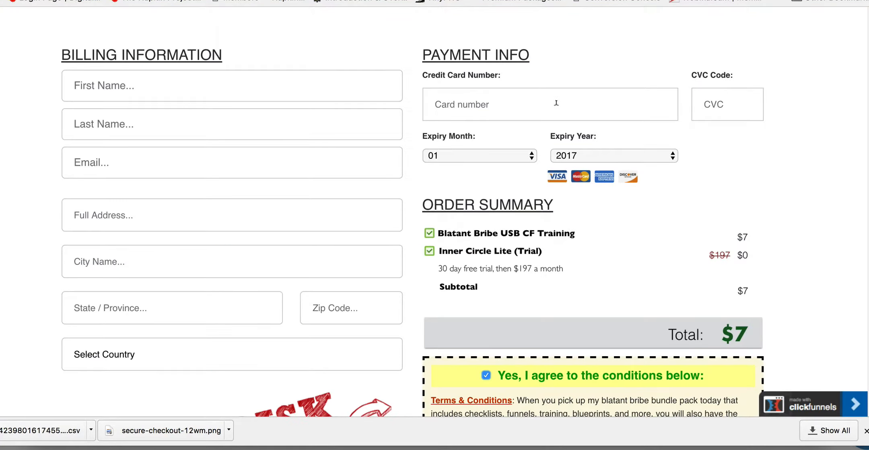
scroll(770, 203, down, 5)
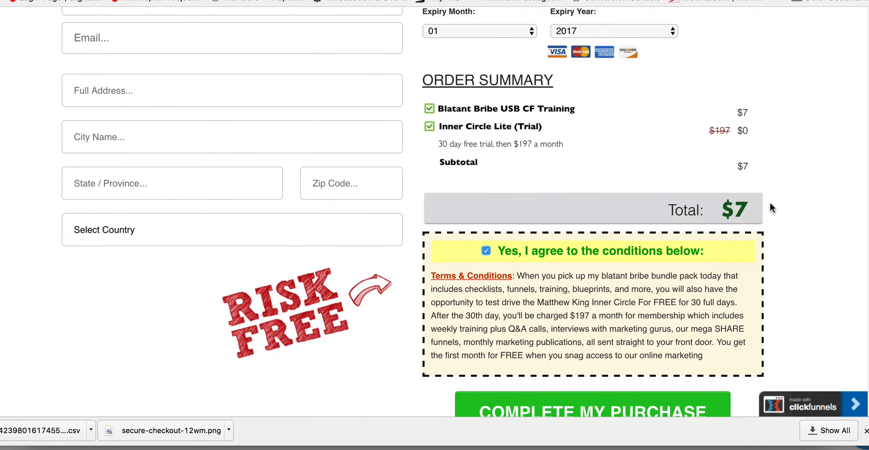
scroll(770, 203, up, 5)
scroll(770, 203, up, 1)
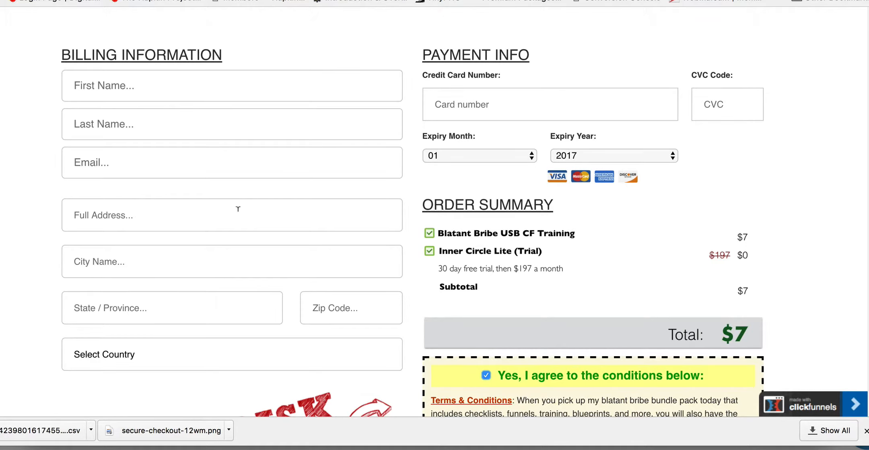
click(531, 113)
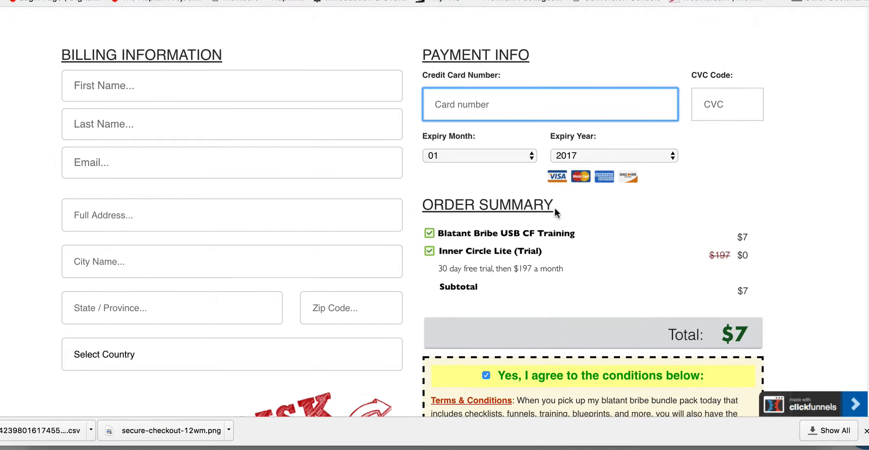
scroll(600, 274, down, 3)
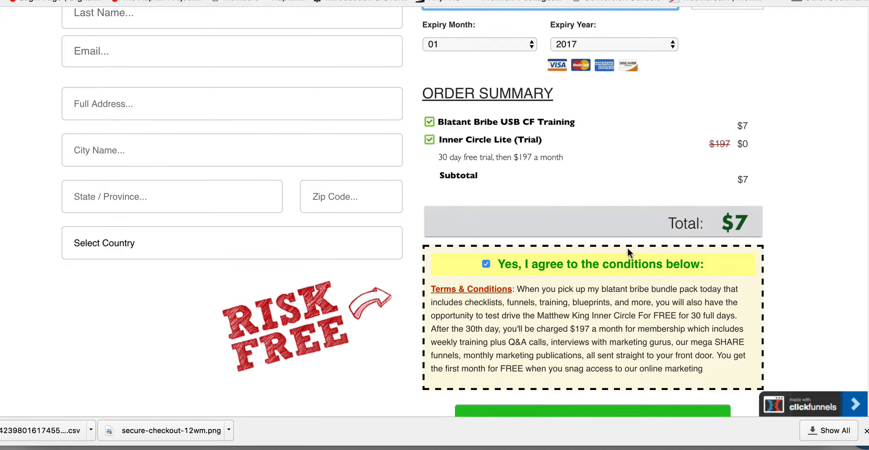
Step: Toggle the conditions agreement checkbox on and off to check its effect on the complete-purchase button
click(487, 266)
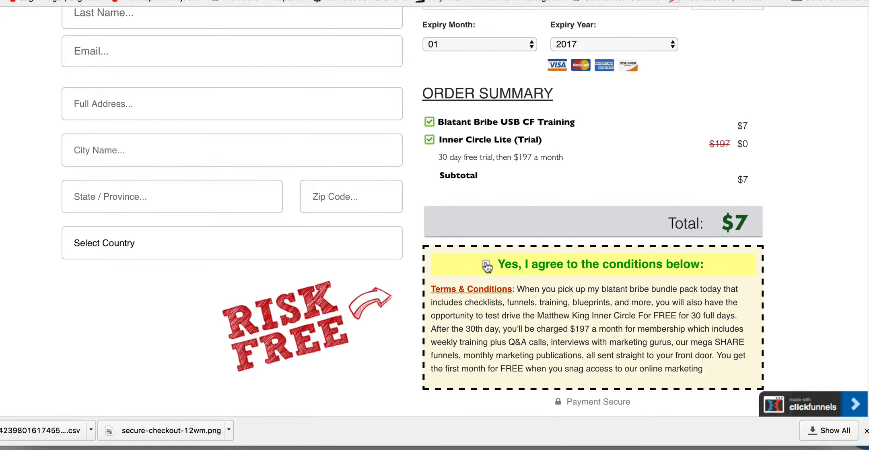
click(487, 266)
click(486, 266)
scroll(487, 266, down, 3)
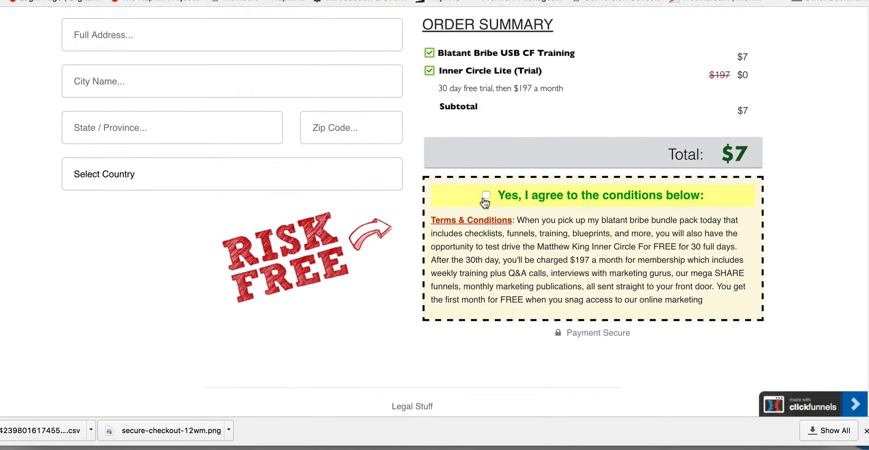
click(485, 196)
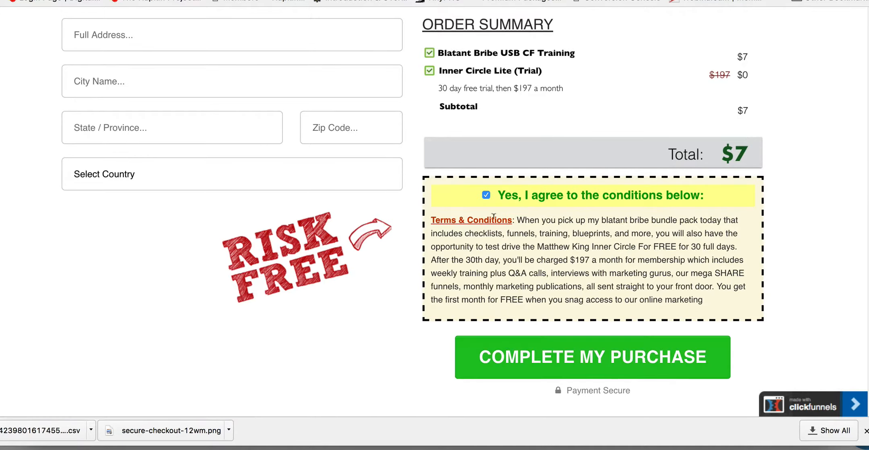
click(486, 196)
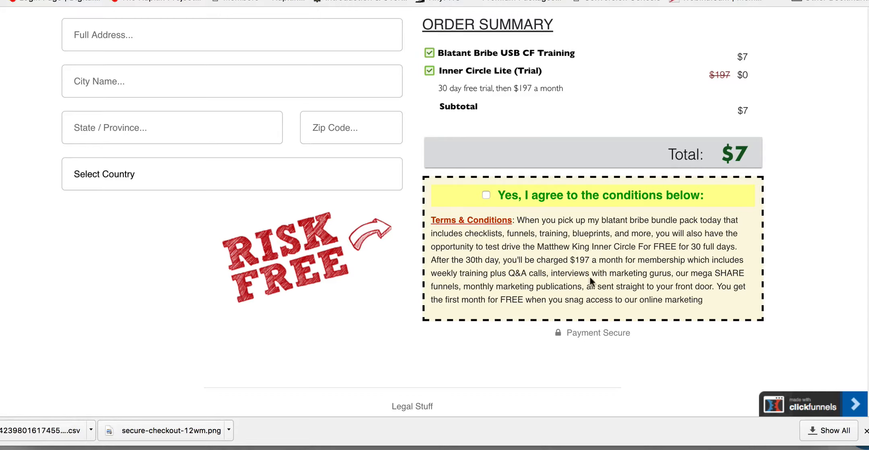
click(486, 195)
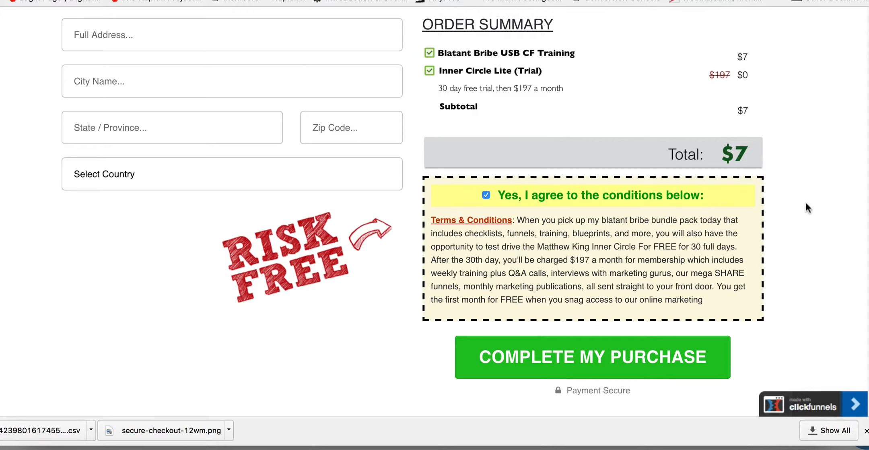
scroll(805, 202, down, 2)
scroll(805, 201, up, 7)
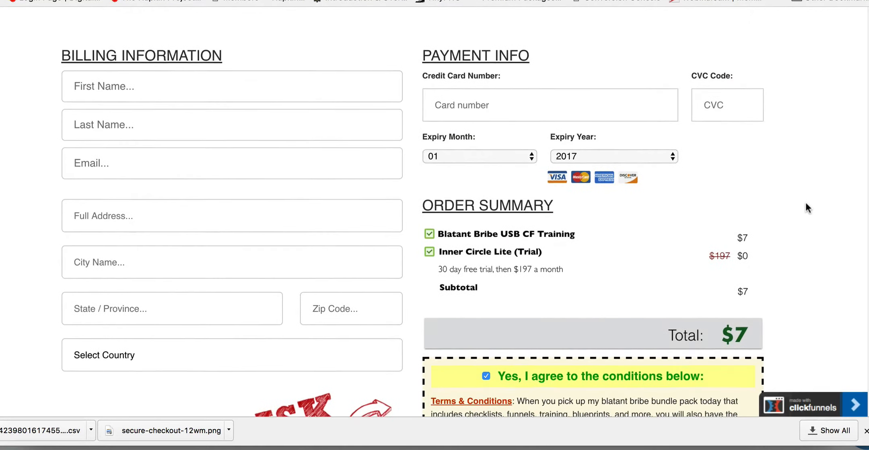
scroll(805, 202, down, 5)
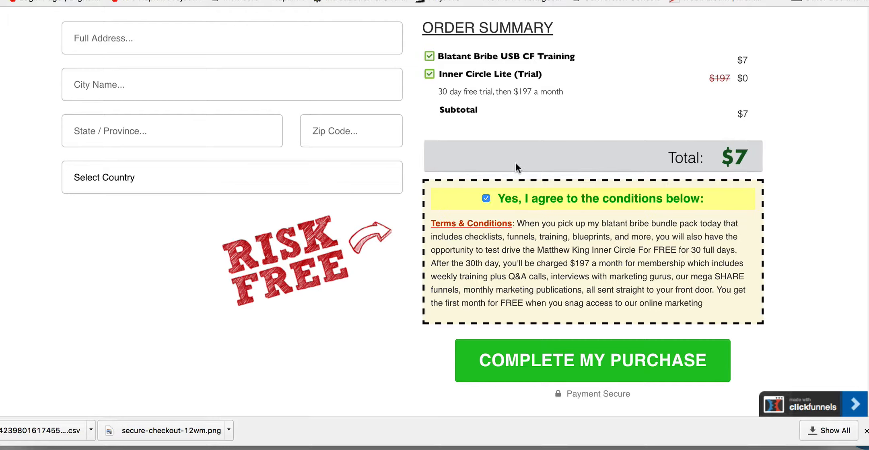
click(485, 199)
scroll(484, 201, up, 5)
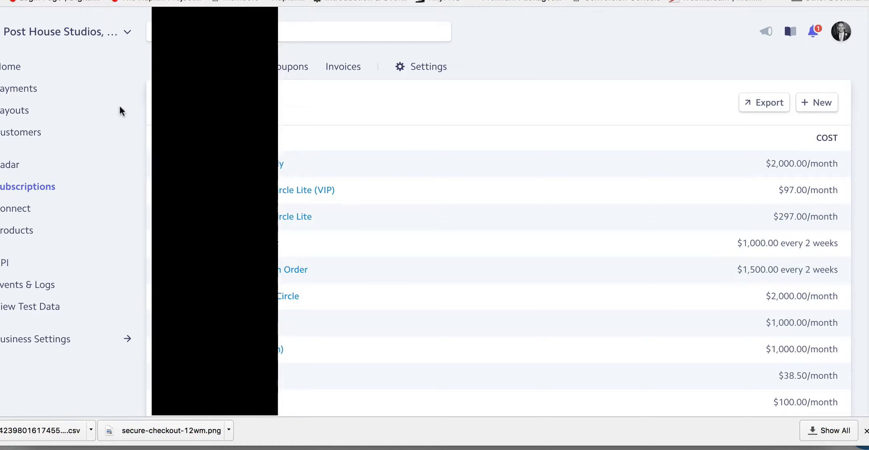
Step: Open the list of subscription plans in the Stripe dashboard
click(31, 188)
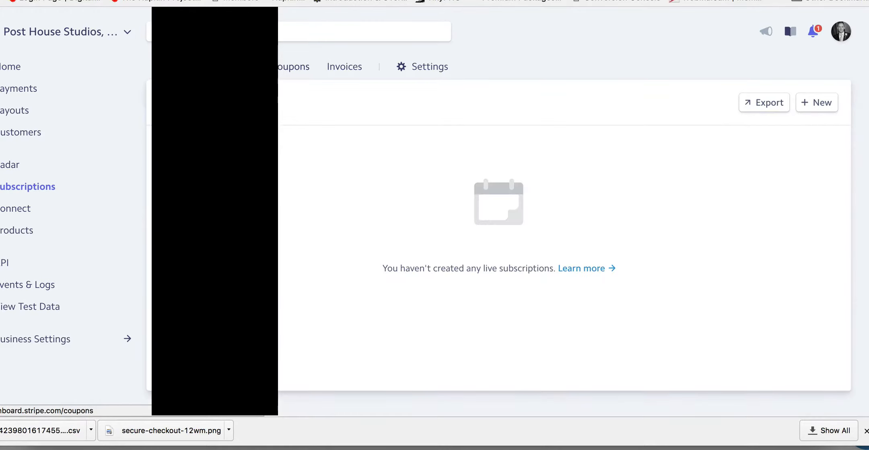
click(242, 67)
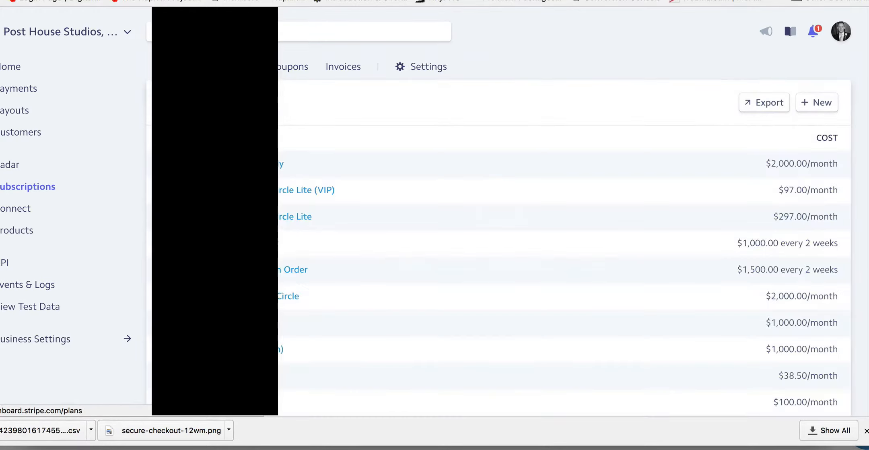
scroll(601, 133, down, 3)
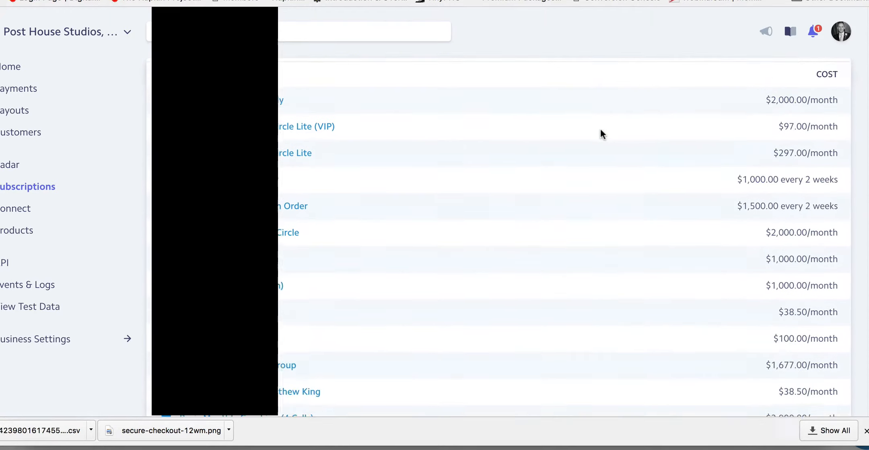
scroll(601, 133, up, 3)
Step: Start a new subscription plan named "Paid Inner Circle" with the ID 0983745
click(817, 103)
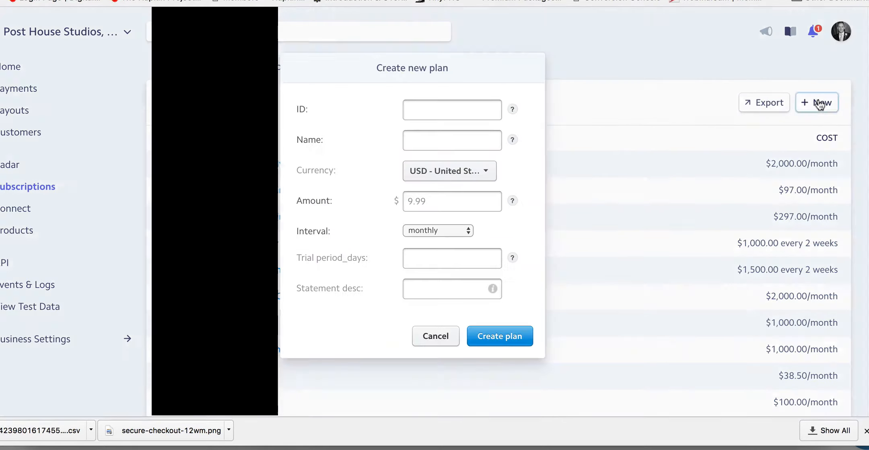
click(426, 111)
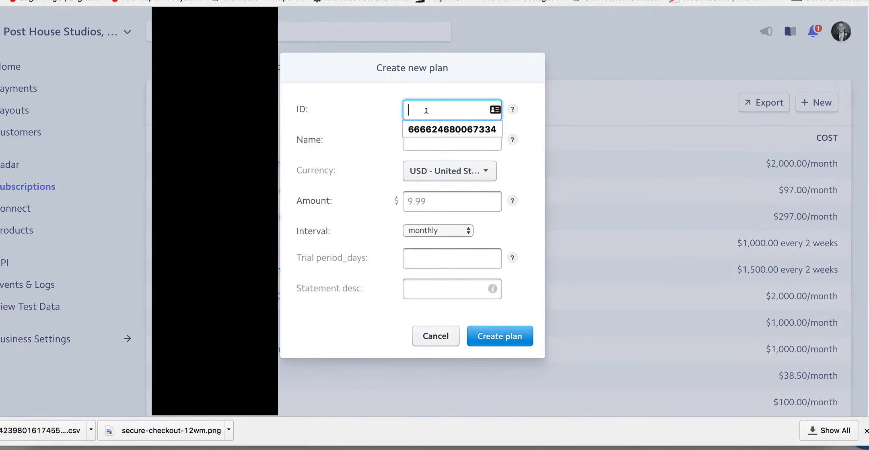
text(fjah)
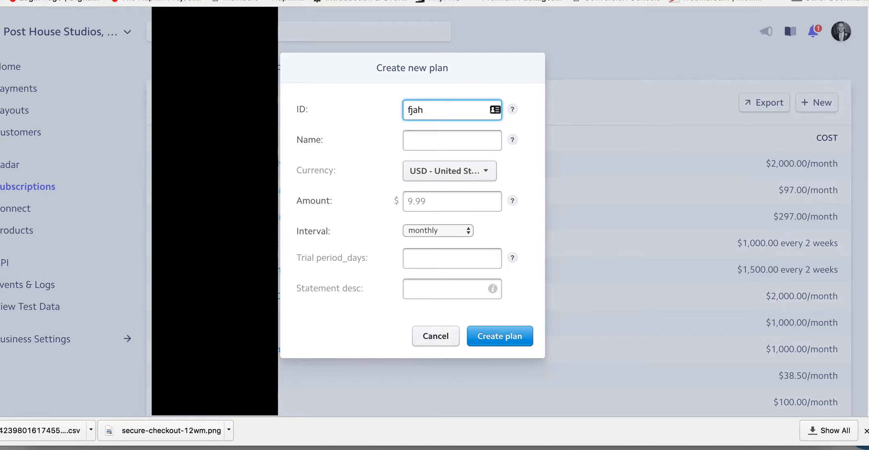
key(BackSpace)
key(BackSpace)
key(BackSpace)
key(BackSpace)
text(Paid Inner Circle)
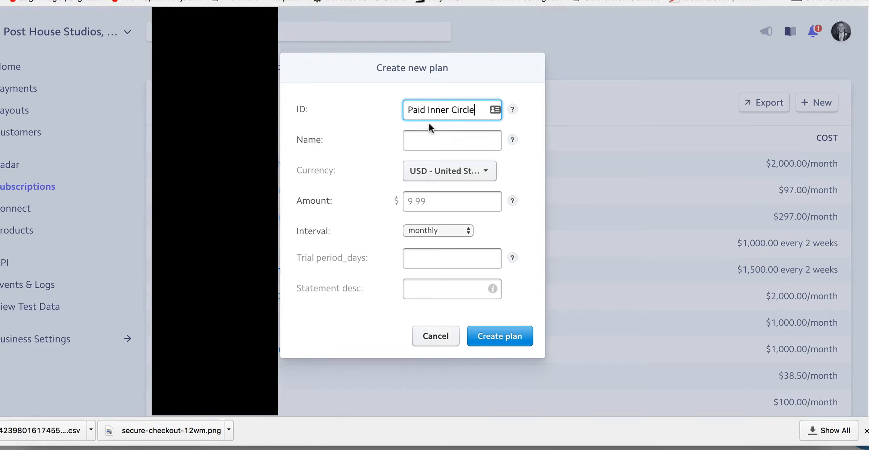
click(423, 136)
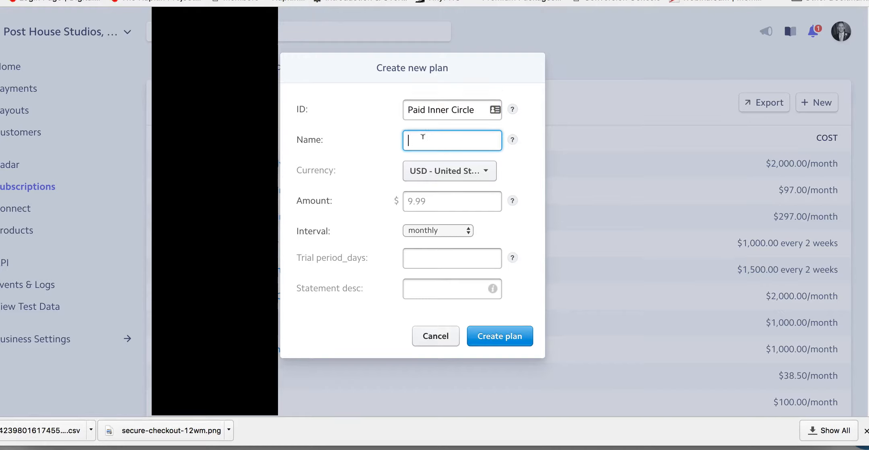
text(Paid Inner Circle)
triple_click(436, 110)
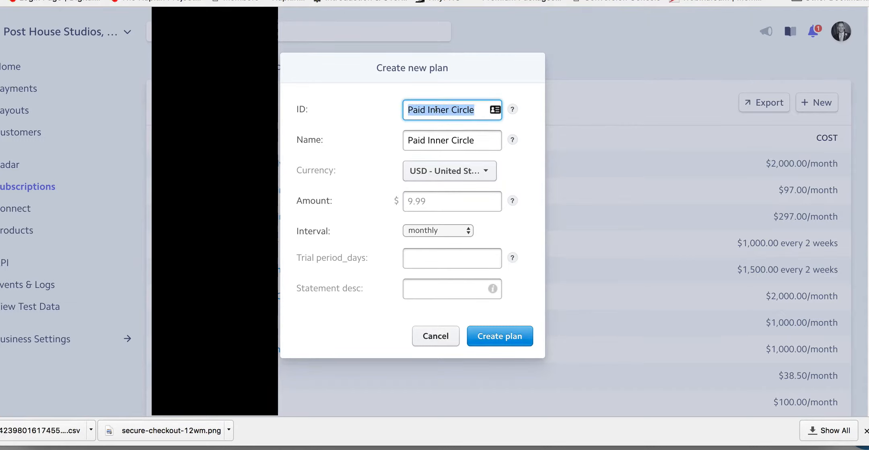
text(0983745)
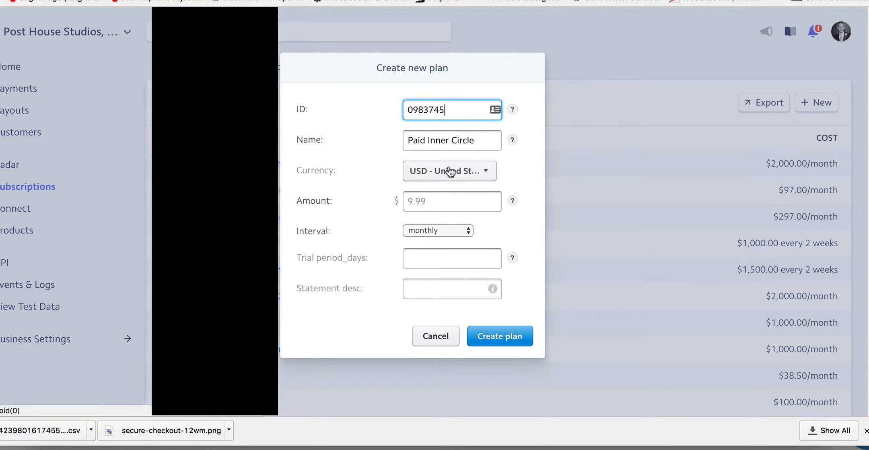
Step: Set the new plan's amount to 97 USD with a monthly interval
click(450, 171)
click(437, 218)
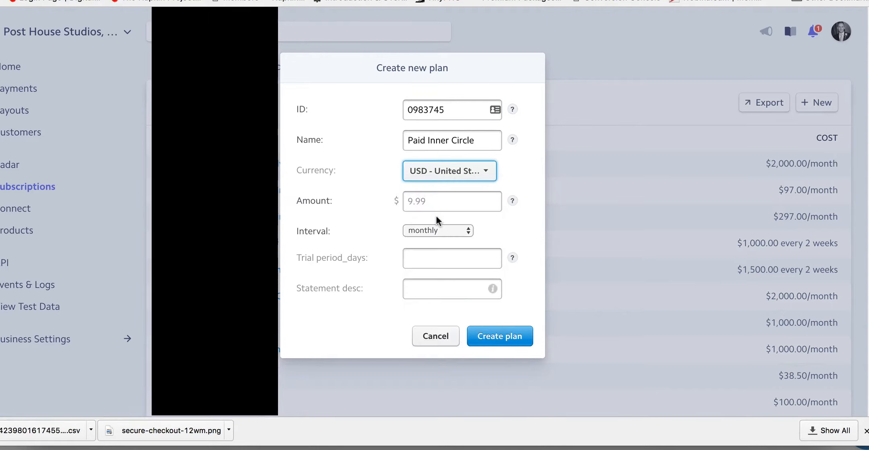
click(426, 195)
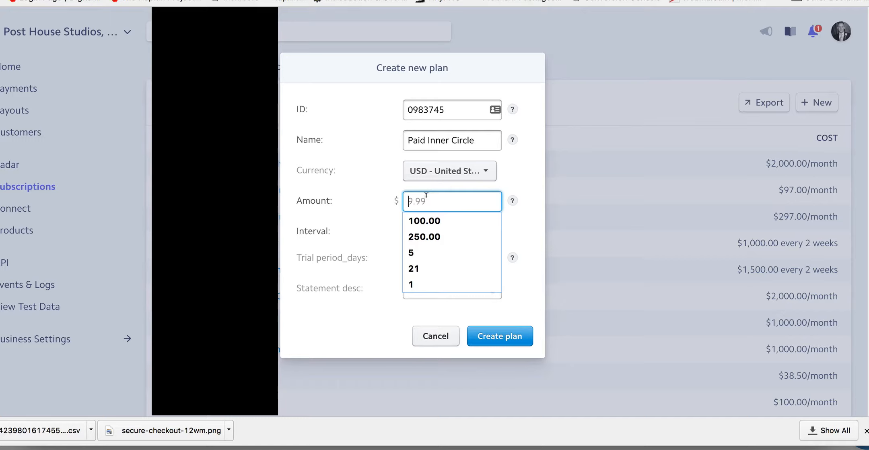
text(97)
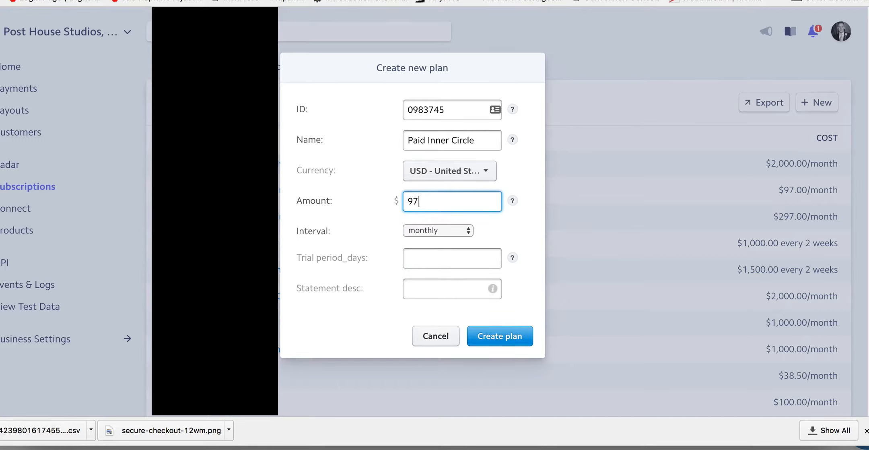
click(434, 231)
click(433, 230)
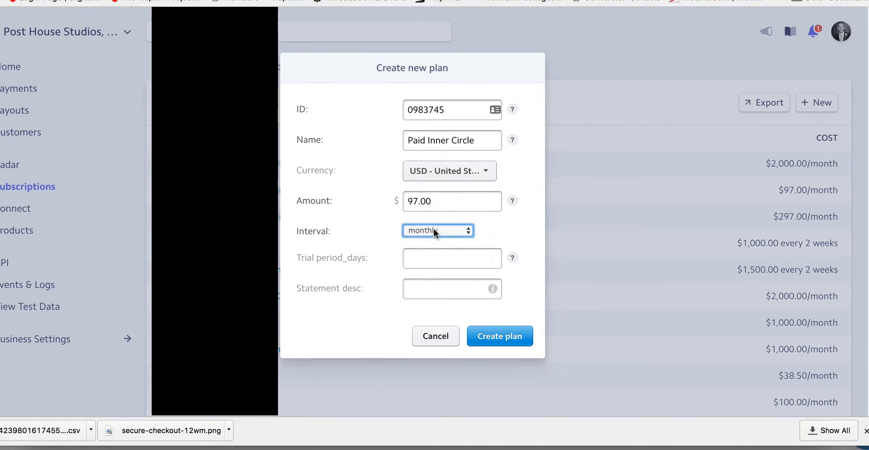
Step: Set the new plan's trial period to 14 days
click(429, 261)
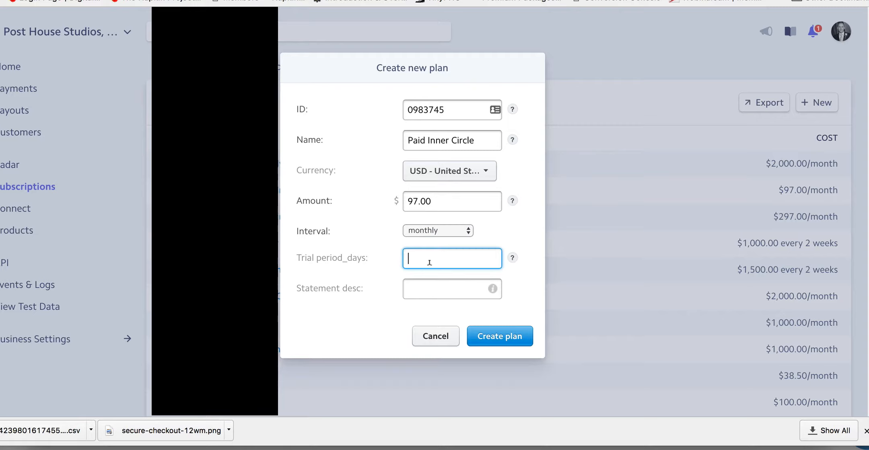
text(715)
key(BackSpace)
key(BackSpace)
text(30)
key(BackSpace)
key(BackSpace)
text(14)
Step: Set the plan's statement description to FUNNELWORKS and submit the new plan for creation
click(434, 289)
text(FUNNELWORKS)
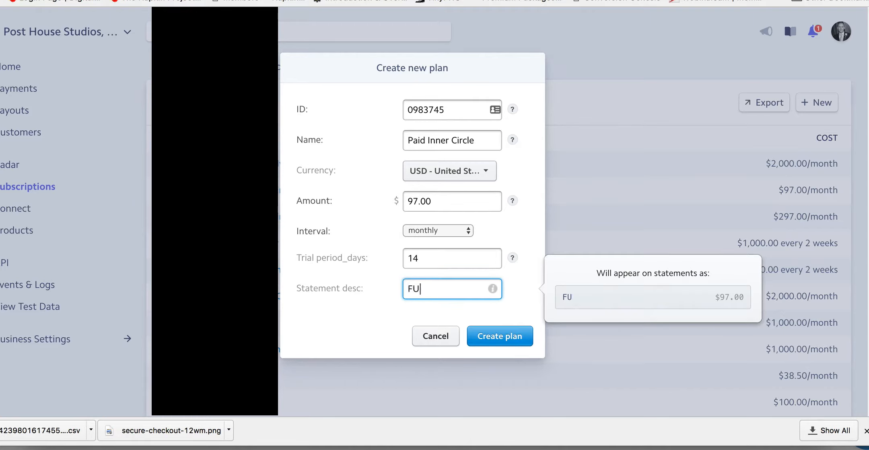
click(512, 303)
click(498, 337)
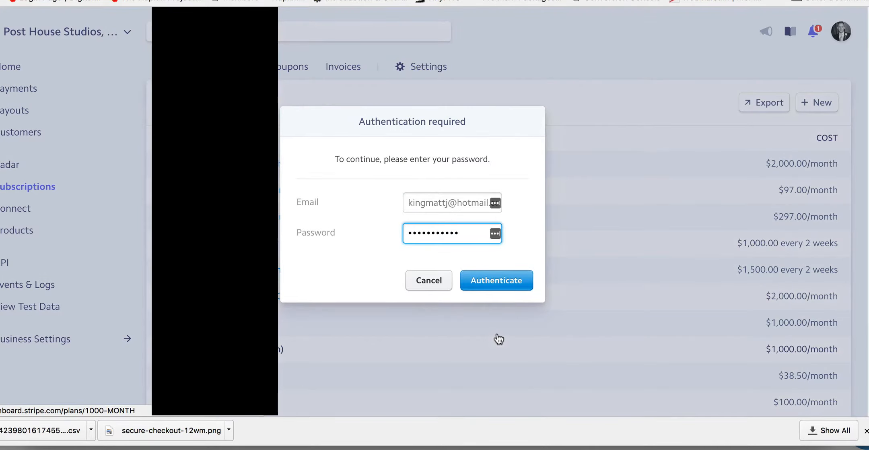
Step: Confirm the password authentication to finish creating the plan
click(484, 284)
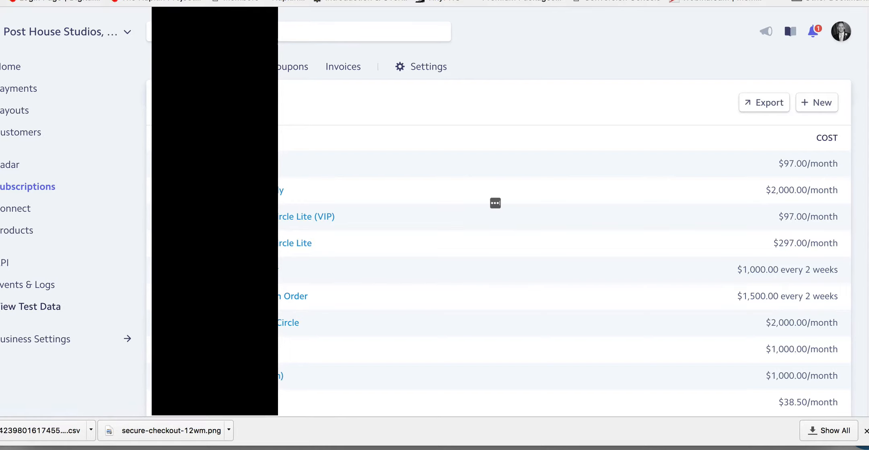
click(39, 306)
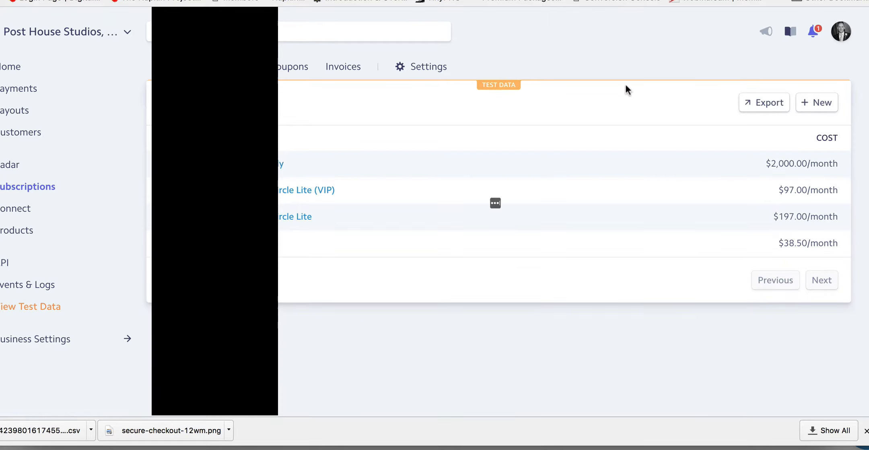
click(819, 103)
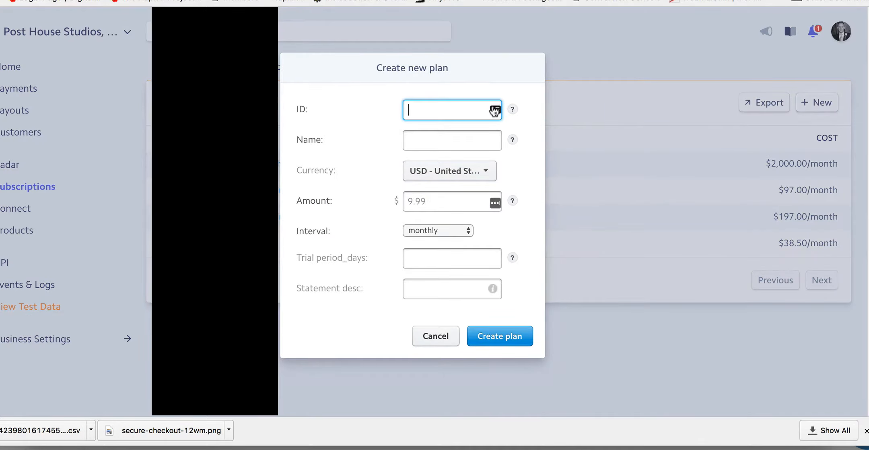
click(429, 334)
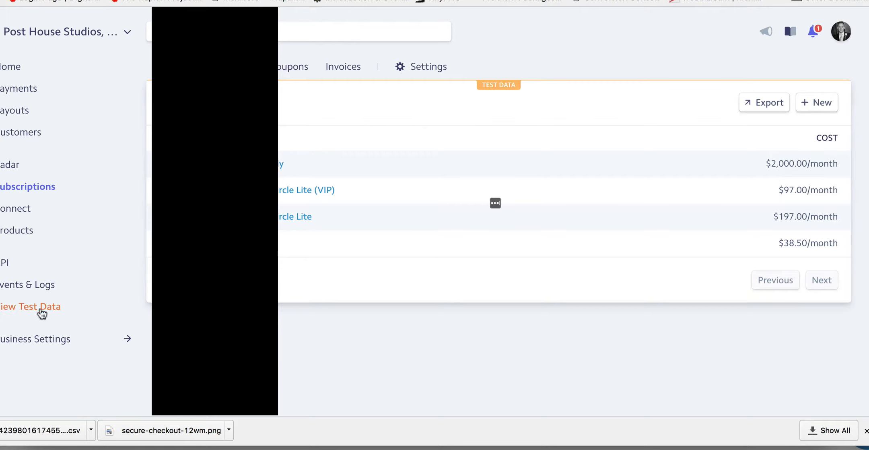
click(6, 310)
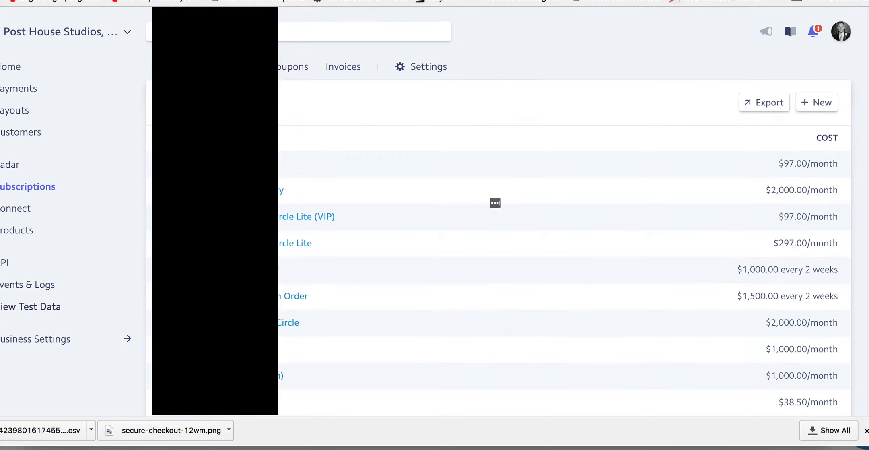
click(4, 308)
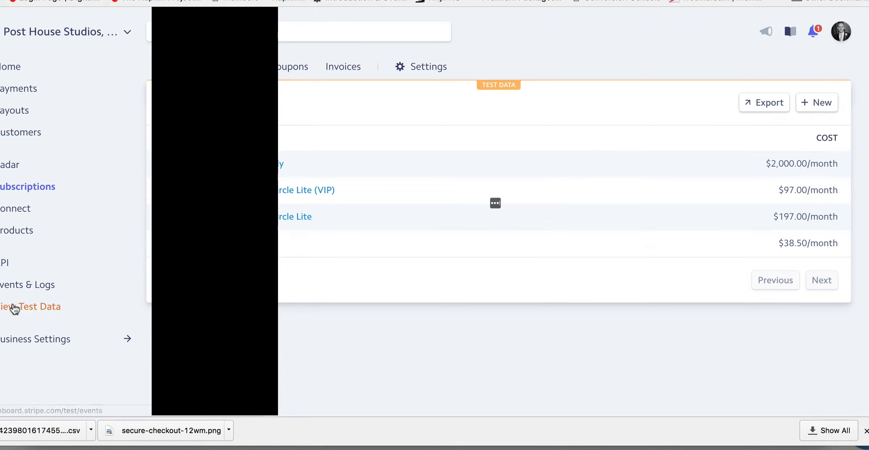
click(1, 306)
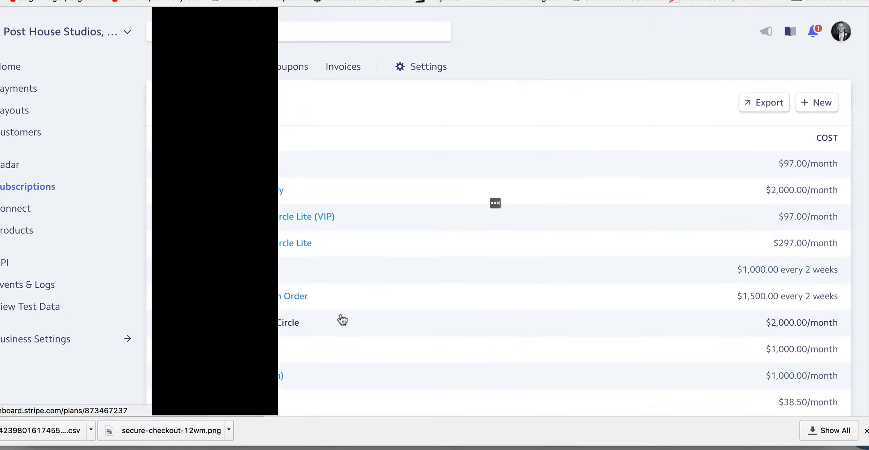
Step: Open the new Paid Inner Circle plan from the live plan list and copy its ID
scroll(342, 320, down, 5)
scroll(284, 214, up, 3)
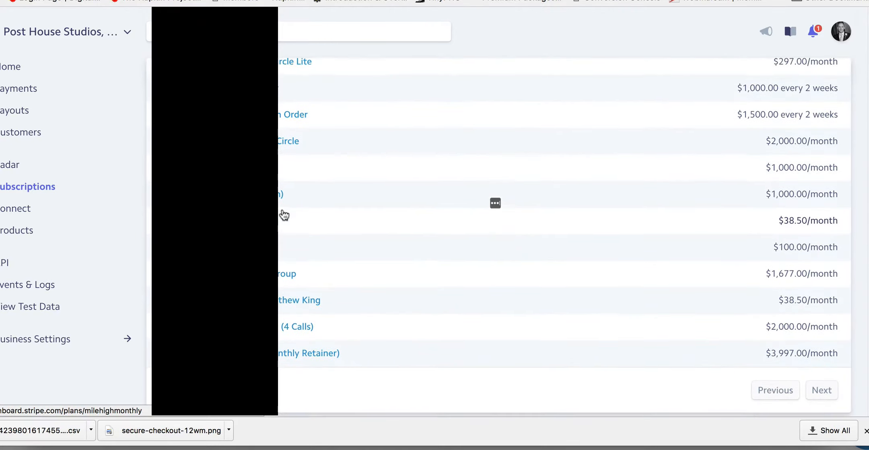
scroll(284, 215, up, 2)
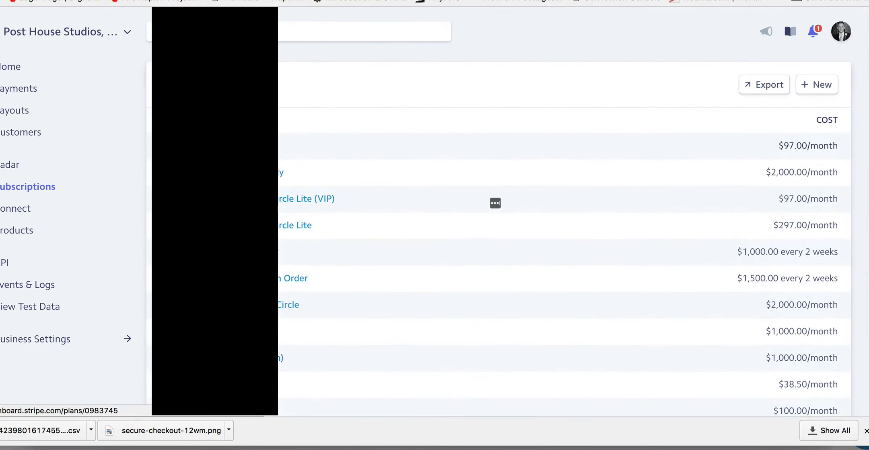
click(278, 198)
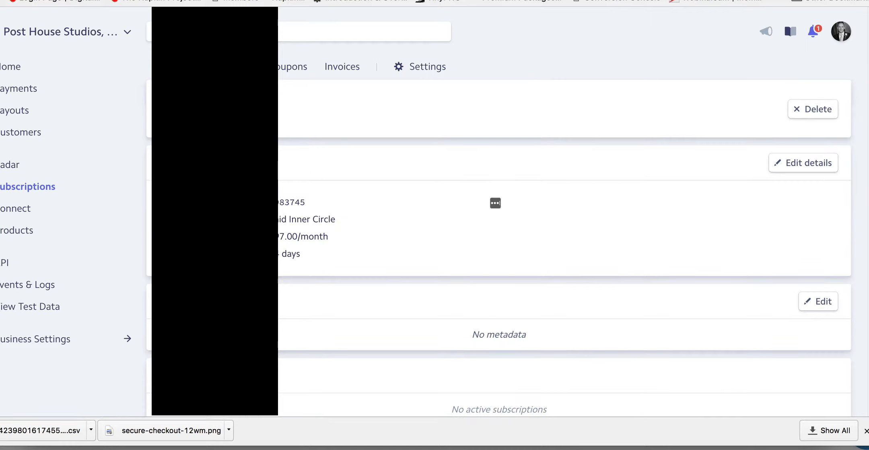
double_click(277, 203)
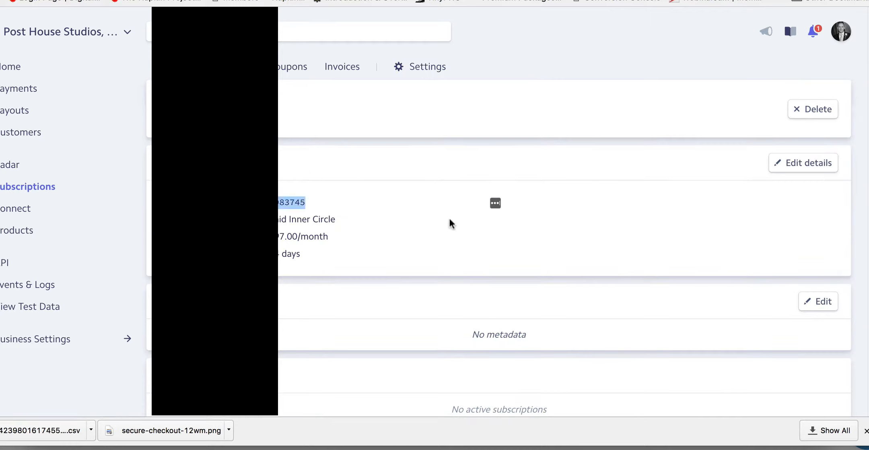
Step: In test data, start a matching plan with the ID 0983745 and the name "Paid Inner Circle"
click(30, 306)
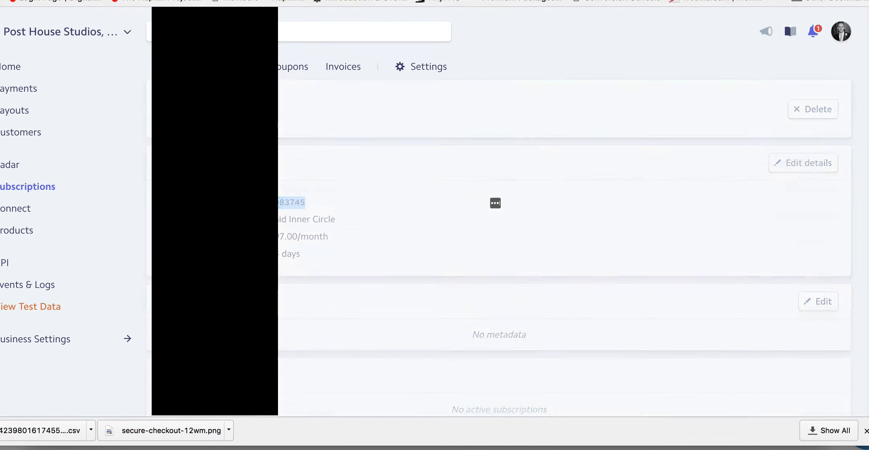
click(822, 101)
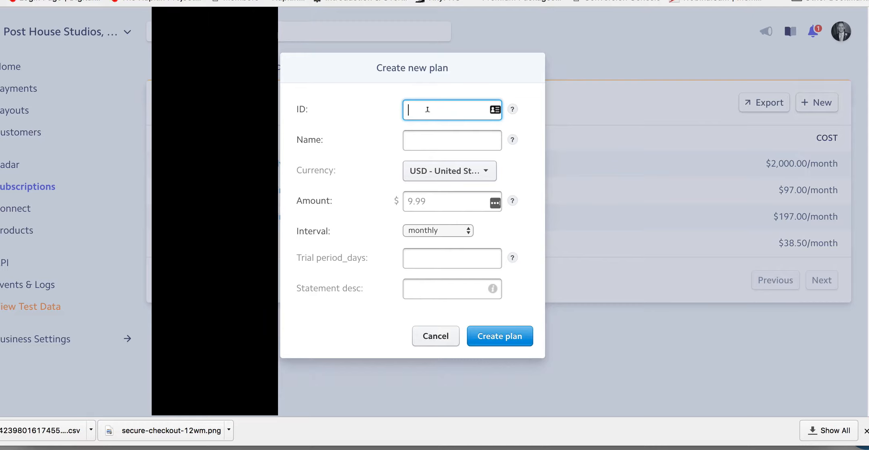
click(427, 110)
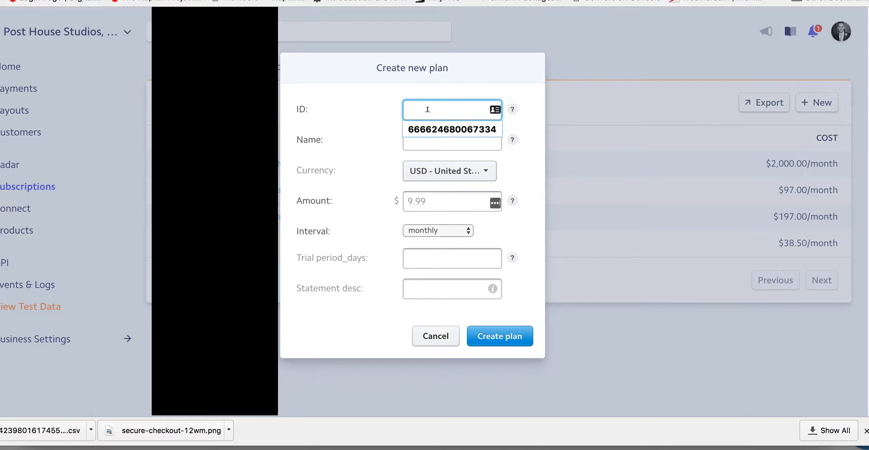
text(0983745)
click(421, 144)
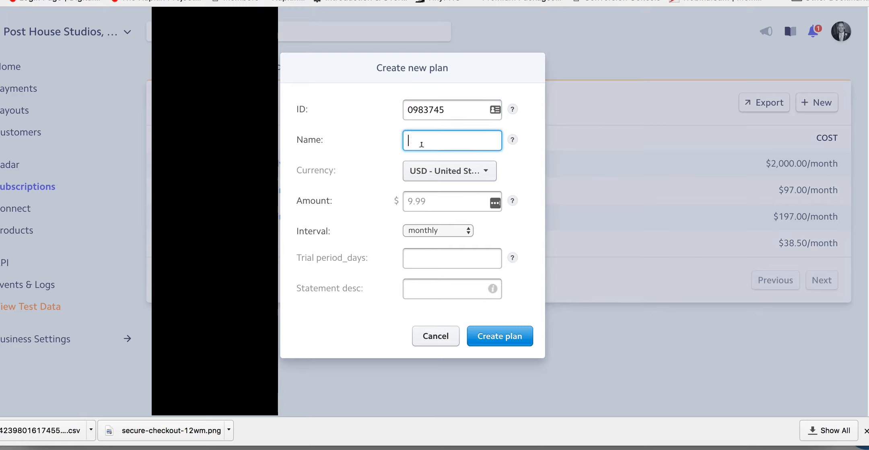
text(Paid Inner Circle)
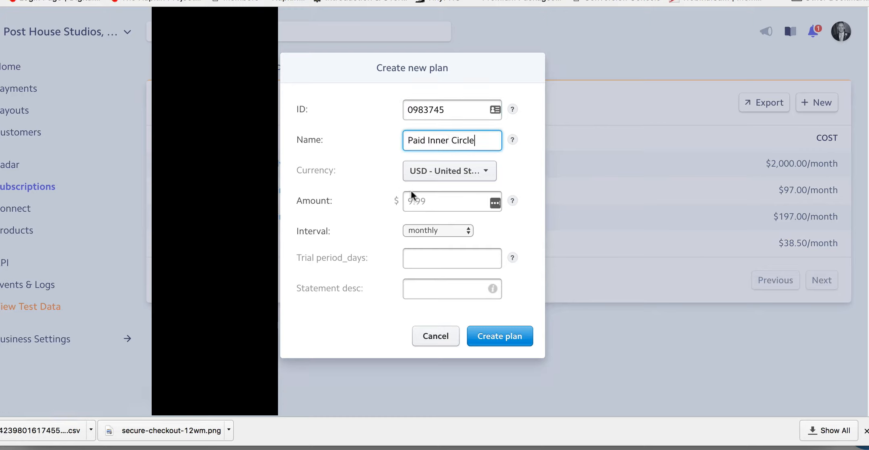
Step: Set the test plan's amount to 97 USD and its trial period to 14 days
click(423, 201)
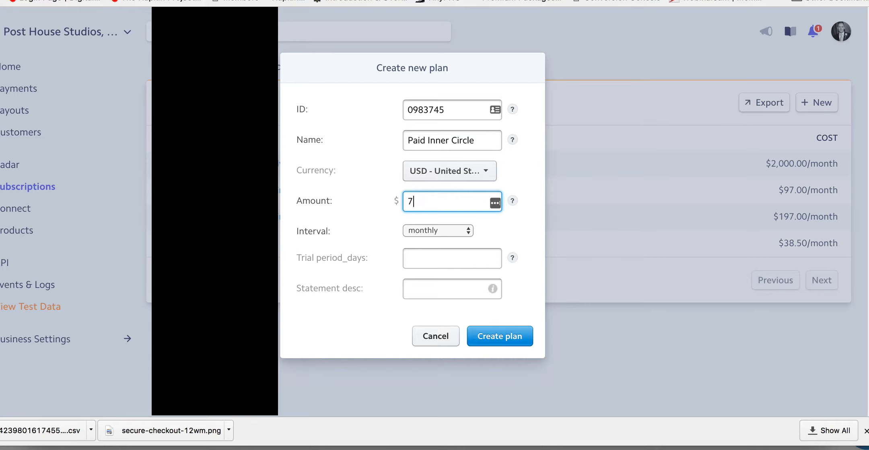
text(97)
click(431, 257)
text(1)
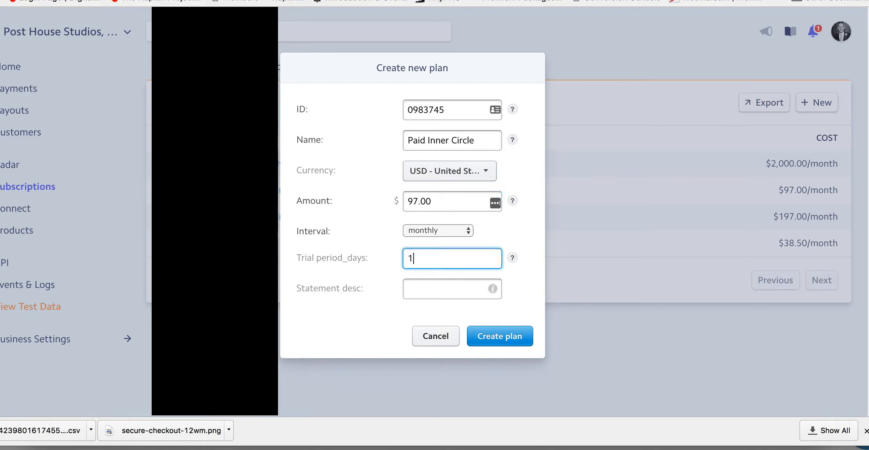
text(4)
Step: Create the test plan with the statement description FUNNELWORKS and return to the live data view
click(437, 286)
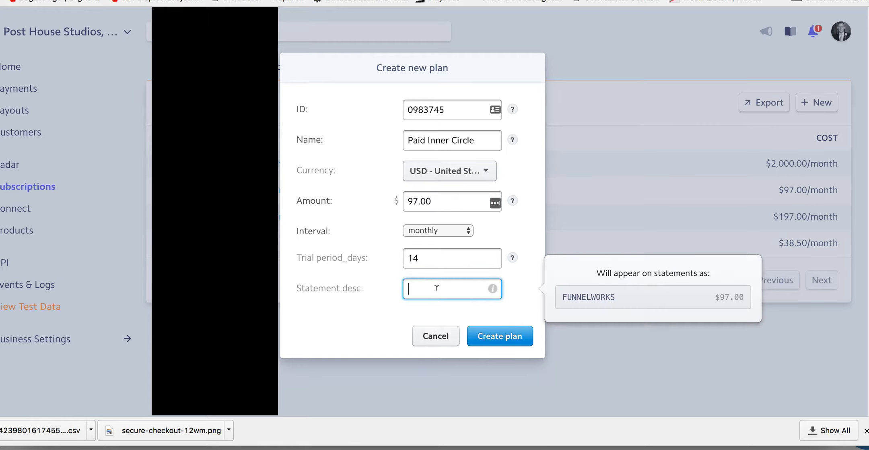
text(FUNNELWORKS)
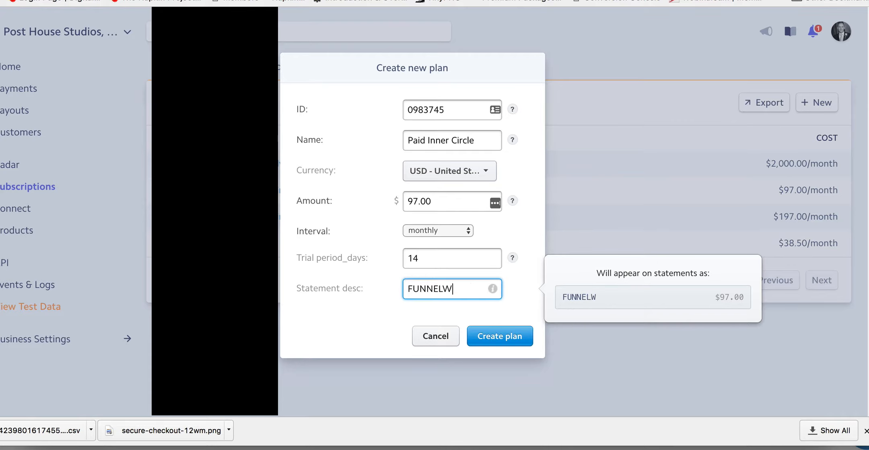
click(499, 340)
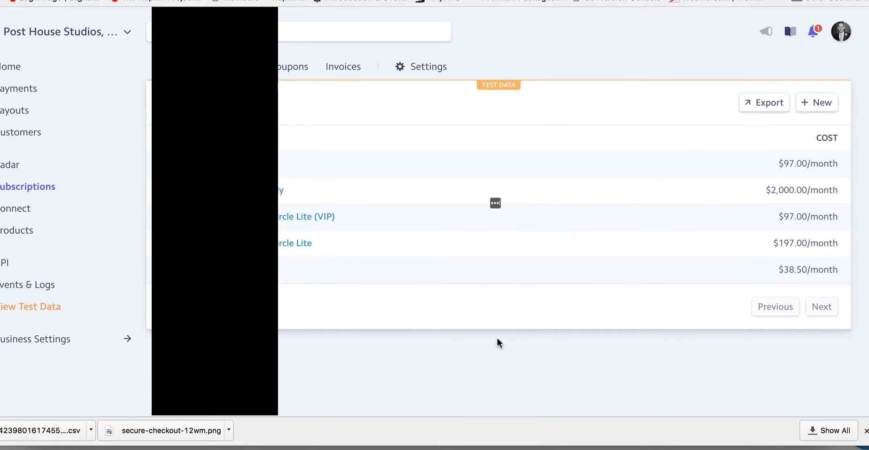
click(9, 306)
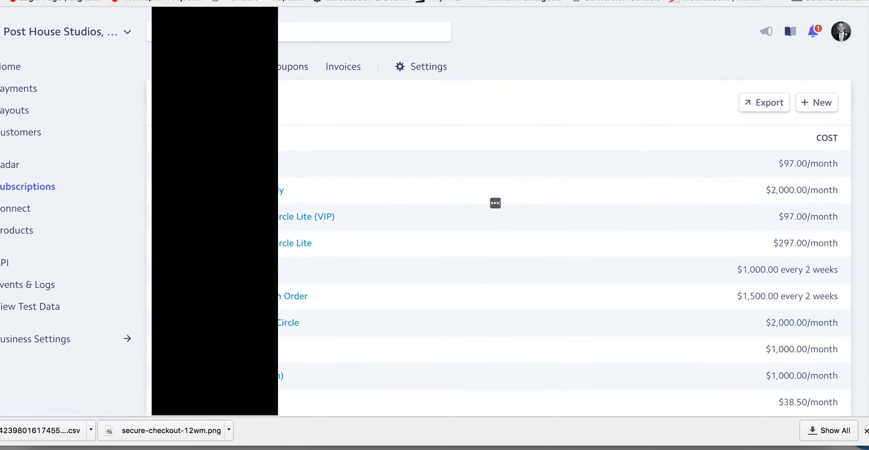
Step: Switch to ClickFunnels and build a new custom funnel with a name starting "Test Paid Inner Circle"
key(ctrl+Tab)
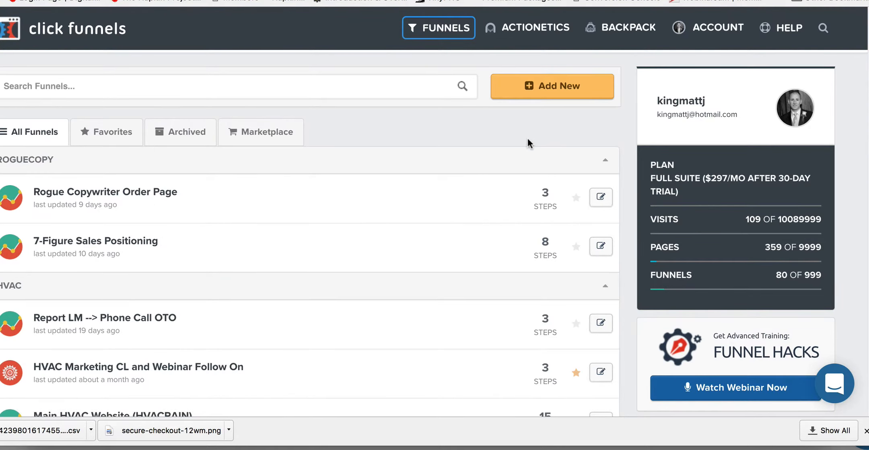
click(557, 89)
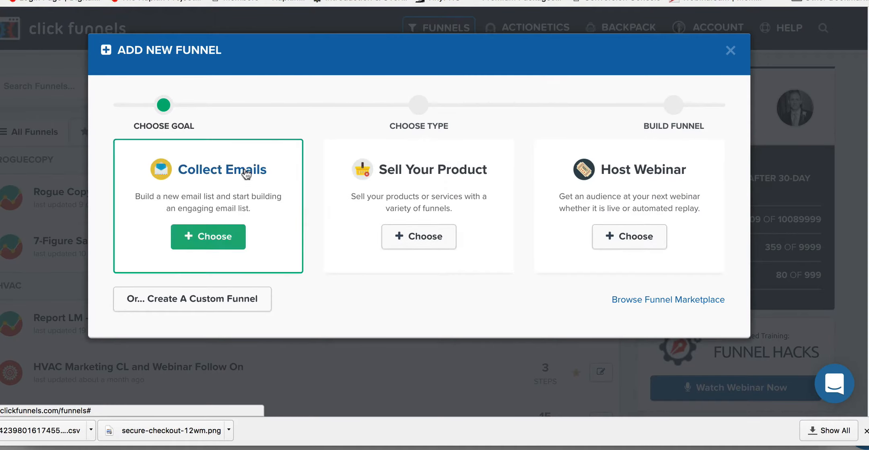
click(228, 300)
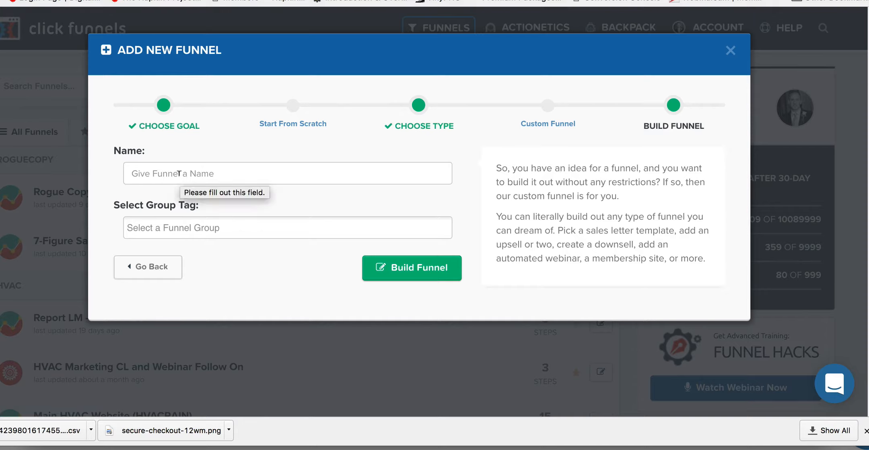
click(384, 268)
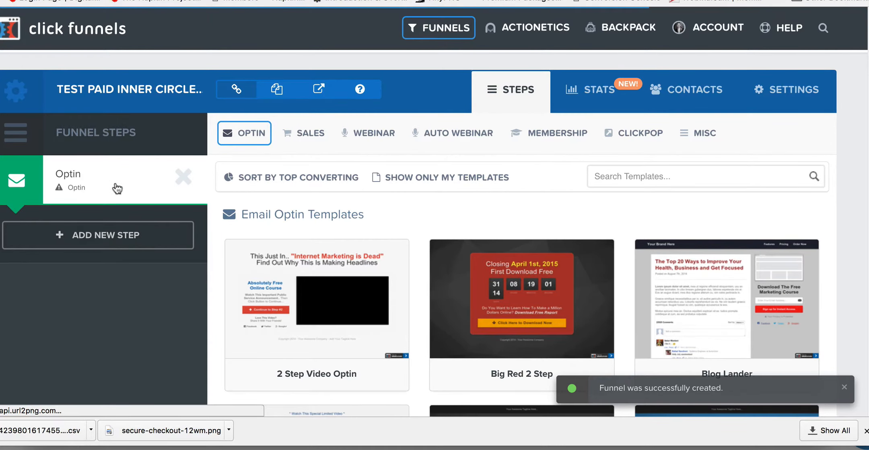
Step: Apply the Skinny Order Form template to the funnel's Optin step and open the page in the editor
mouse_move(299, 133)
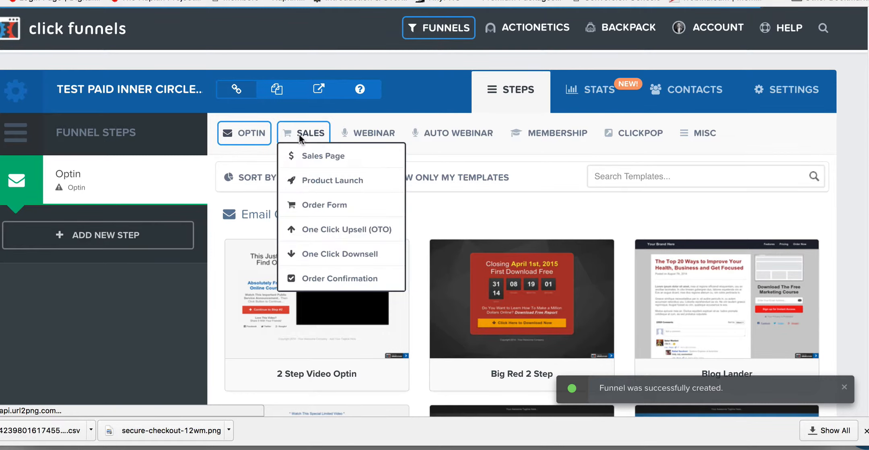
click(332, 200)
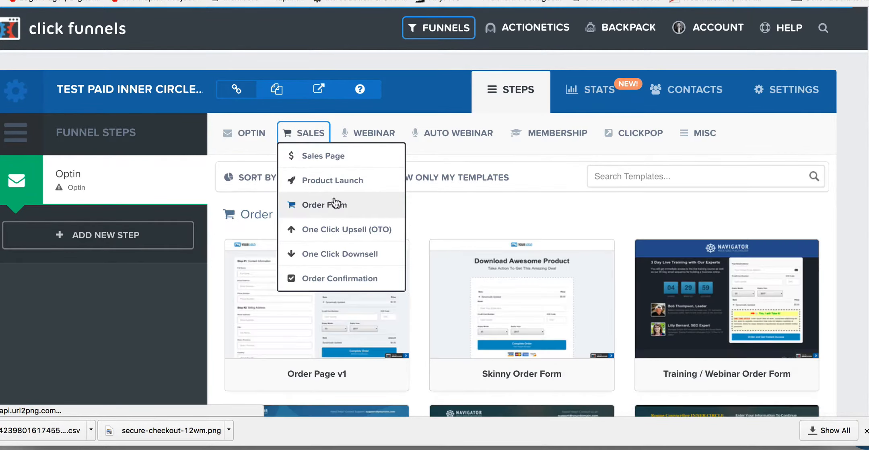
scroll(549, 229, down, 3)
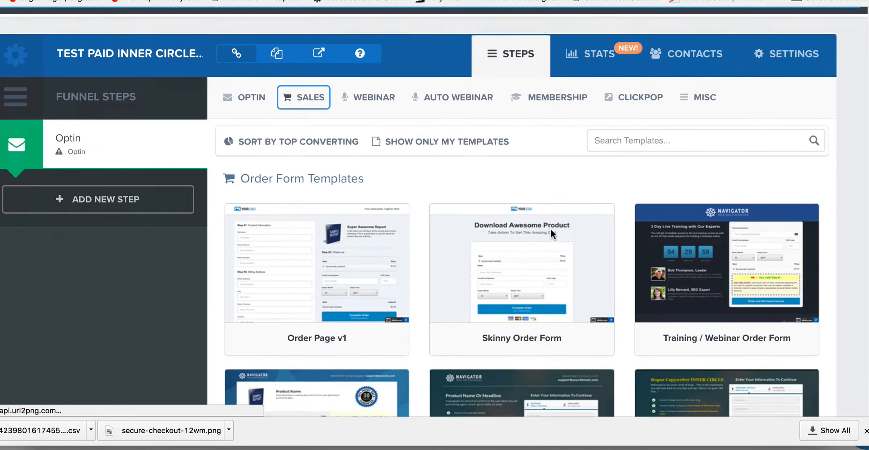
scroll(542, 260, down, 3)
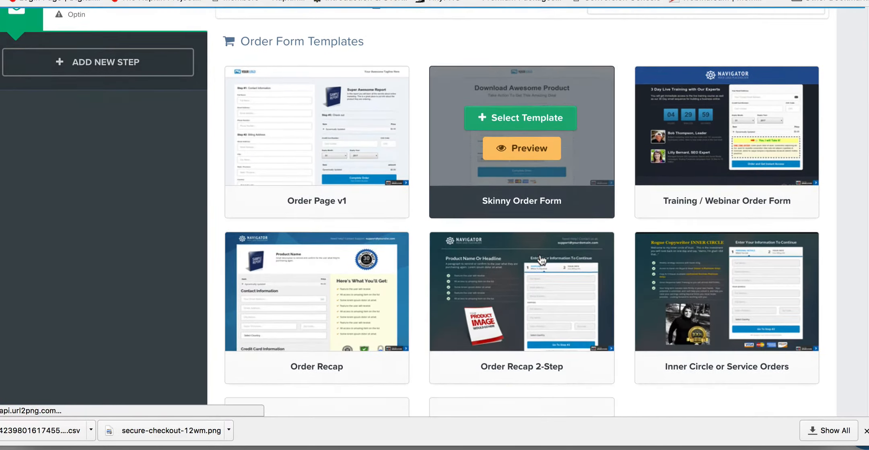
mouse_move(541, 125)
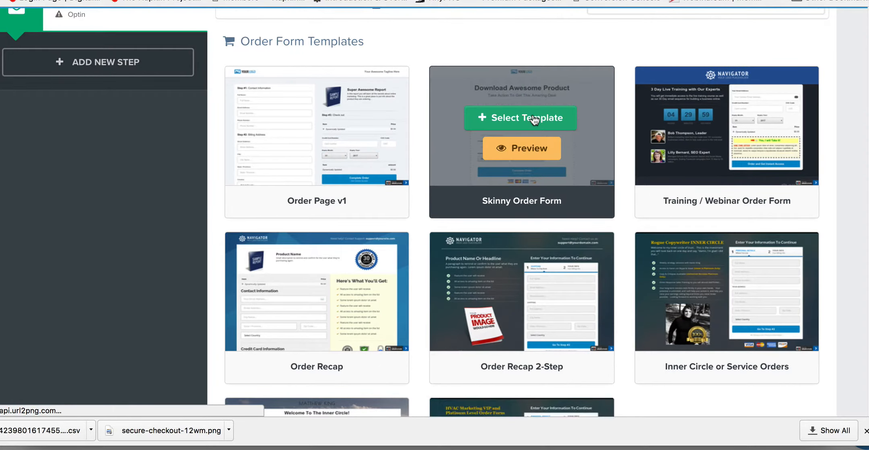
click(534, 119)
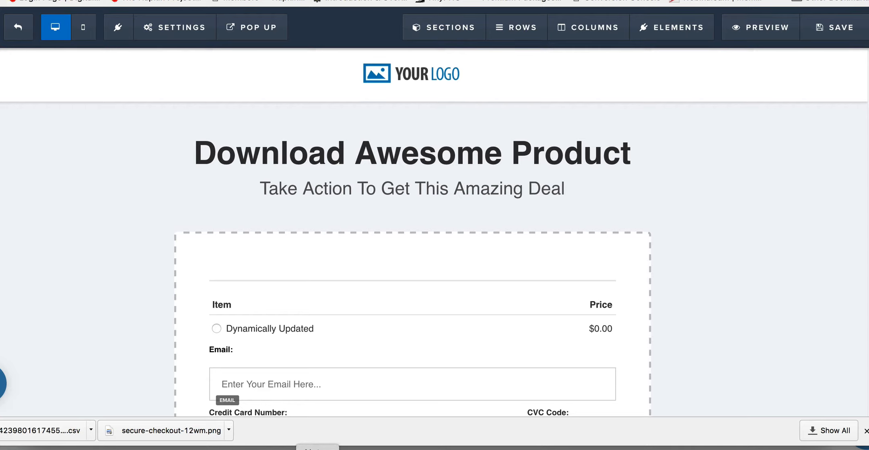
double_click(510, 147)
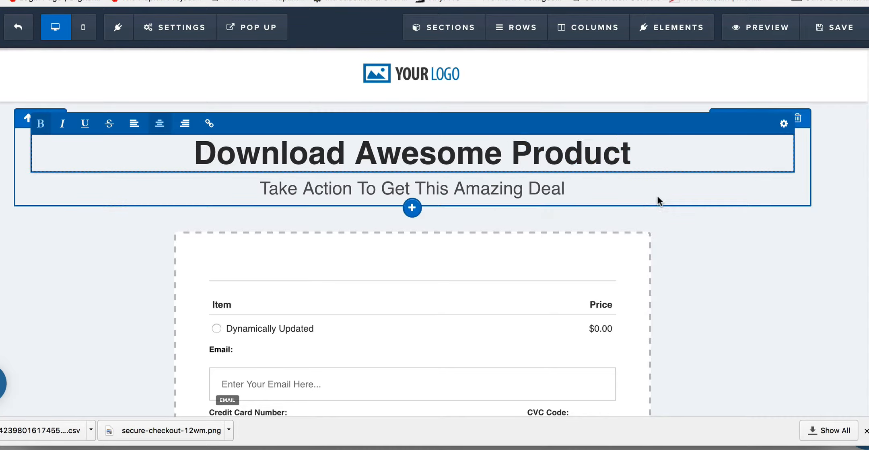
scroll(550, 213, down, 5)
scroll(550, 213, up, 5)
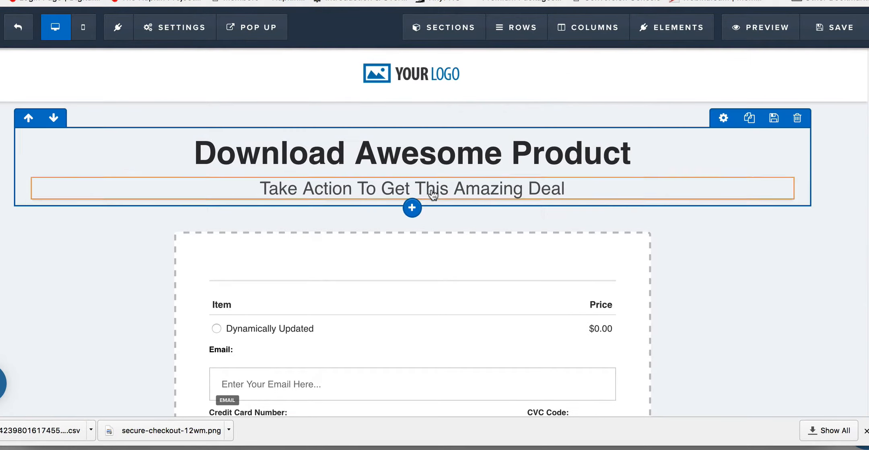
scroll(765, 258, down, 8)
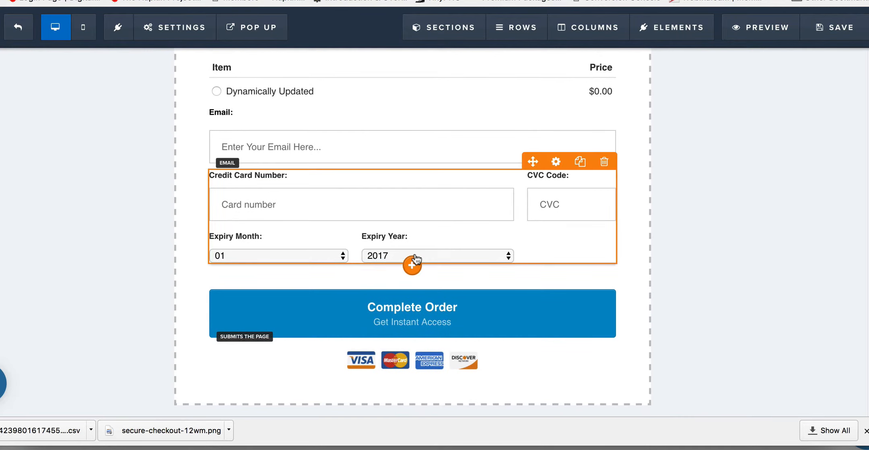
Step: Add an Order Bump element to the order form directly below the credit card fields
click(411, 265)
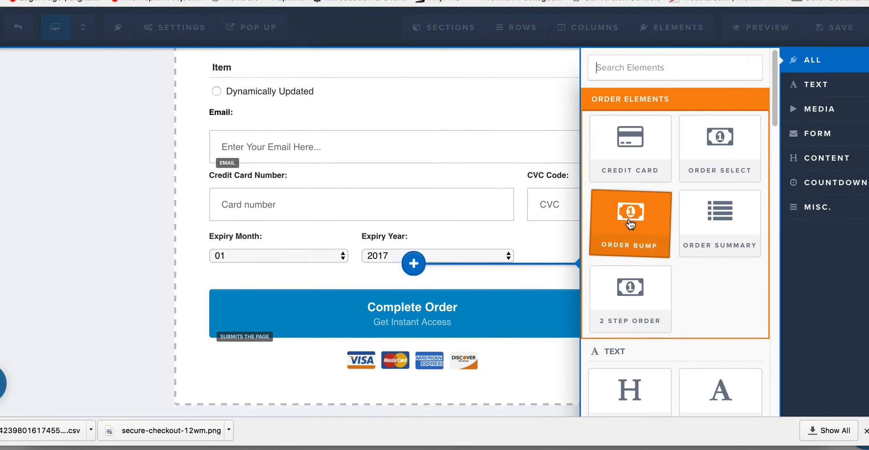
click(627, 226)
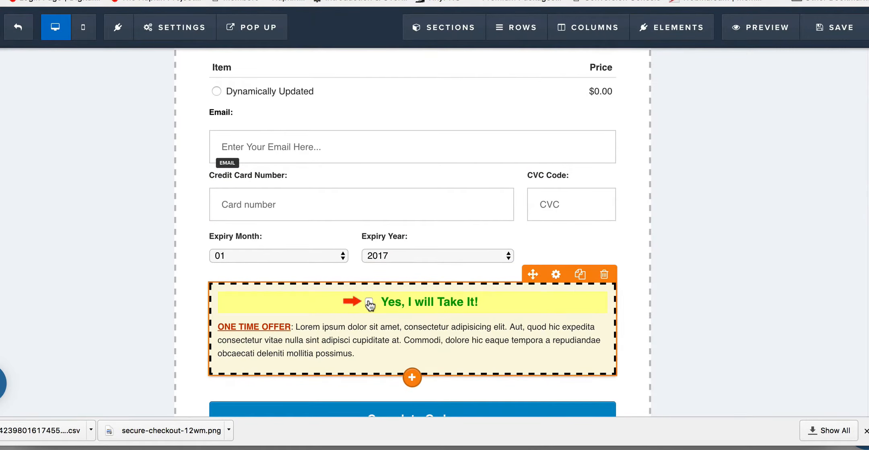
scroll(500, 305, down, 2)
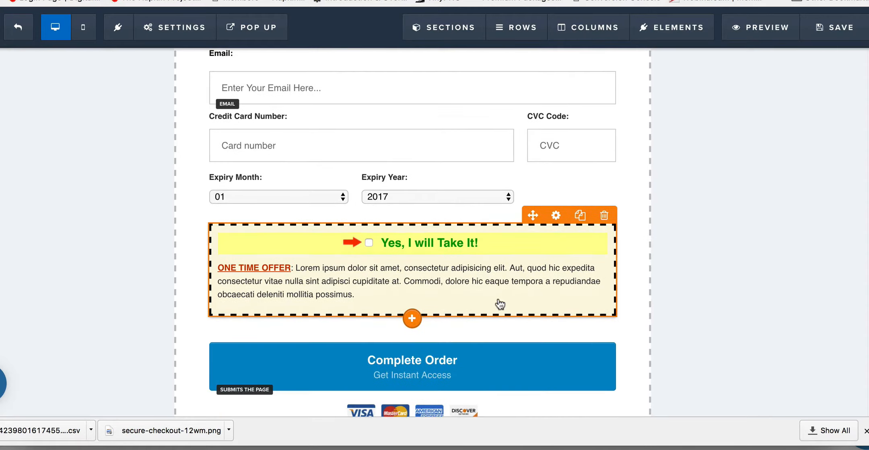
scroll(468, 300, down, 2)
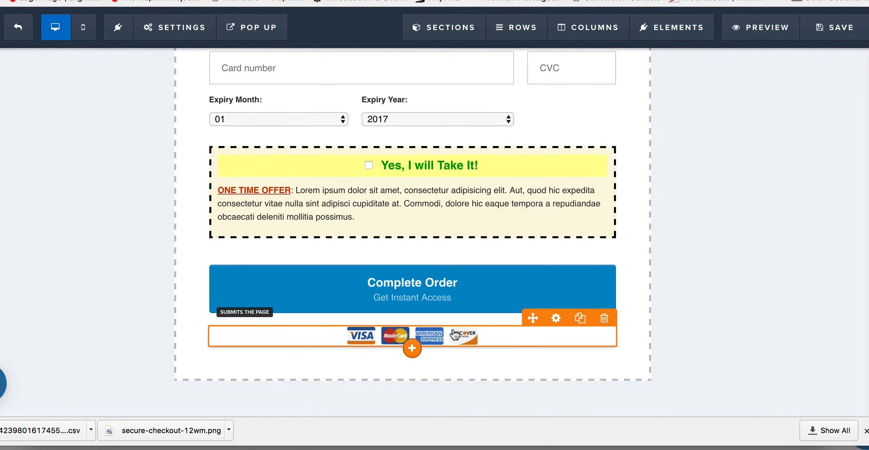
scroll(520, 266, up, 10)
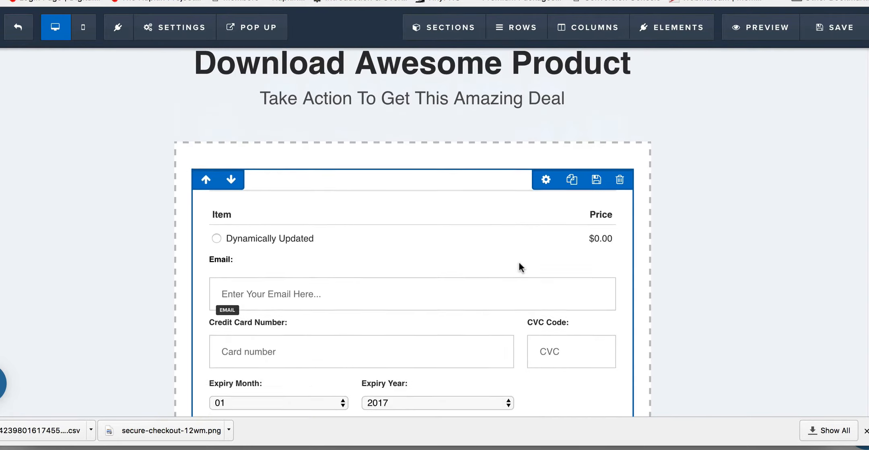
scroll(520, 266, down, 4)
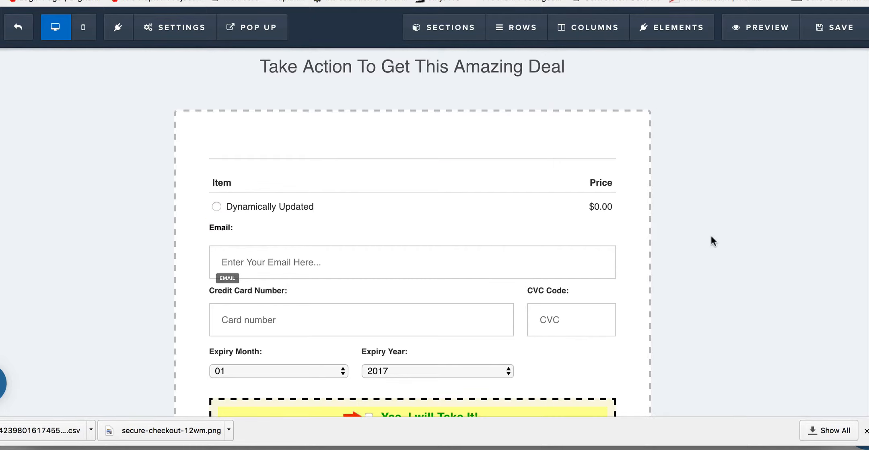
scroll(711, 235, down, 5)
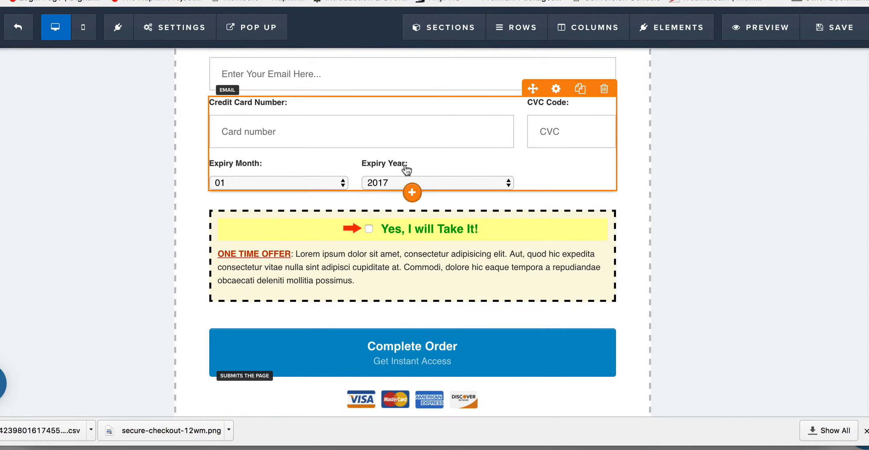
Step: Insert an Order Summary element between the credit card fields and the order bump
click(412, 189)
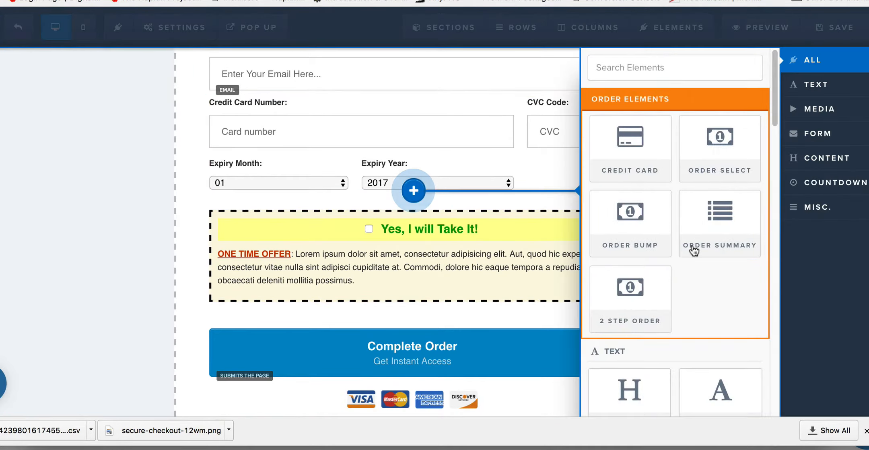
click(722, 217)
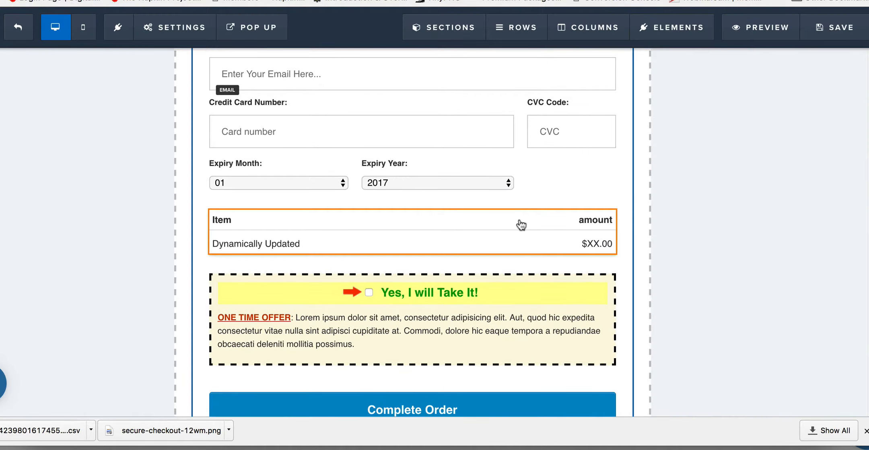
mouse_move(576, 229)
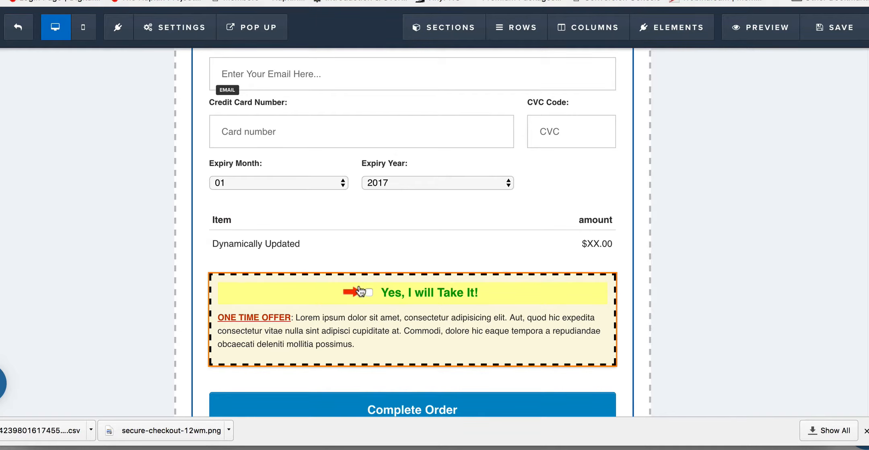
mouse_move(504, 283)
scroll(505, 284, up, 3)
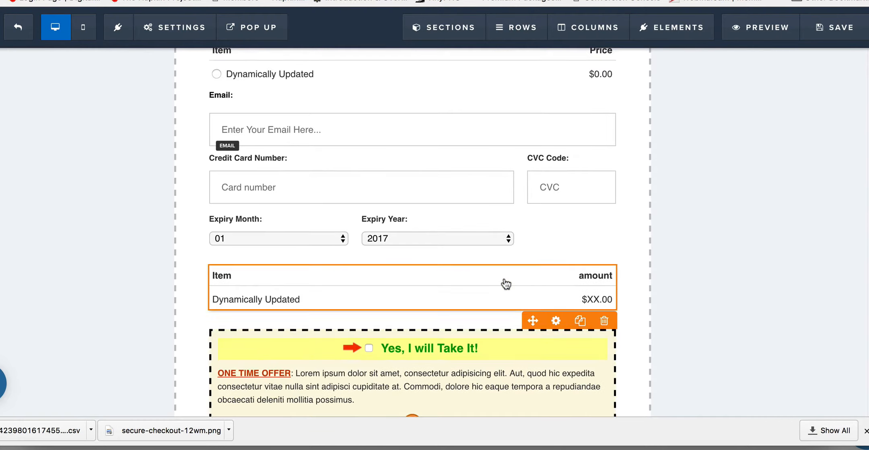
scroll(505, 284, down, 4)
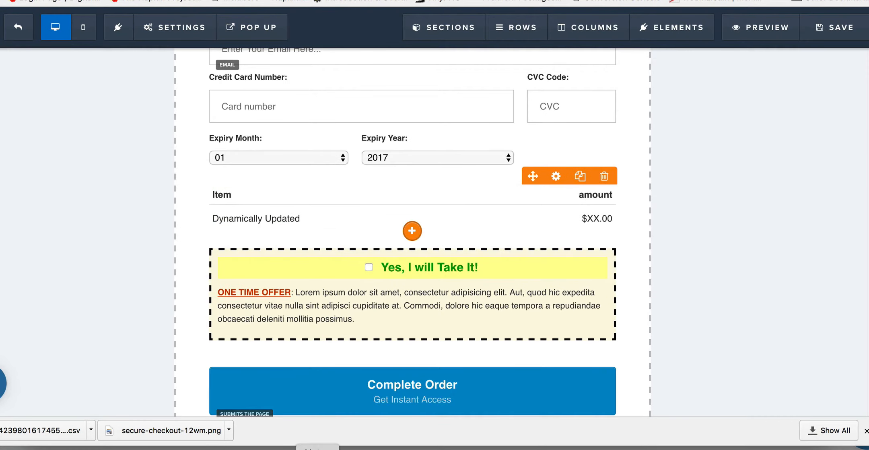
Step: Switch to Notes and copy the footer script that toggles #tmp_button-78457 on a #bump-offer click from the Paid Trial With Stripe note
click(317, 448)
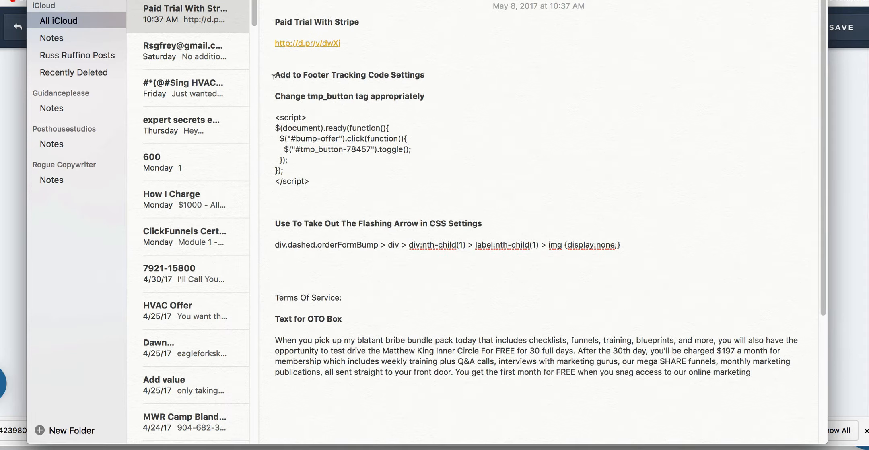
drag(274, 75, 432, 76)
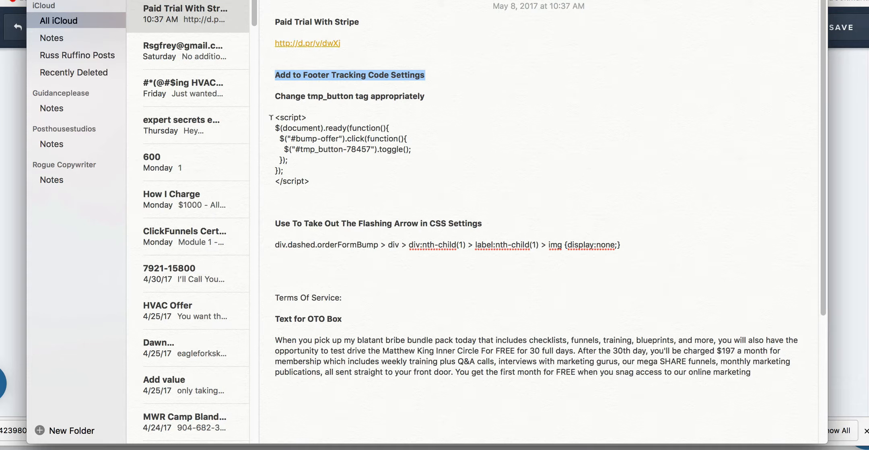
drag(271, 117, 350, 181)
key(super+c)
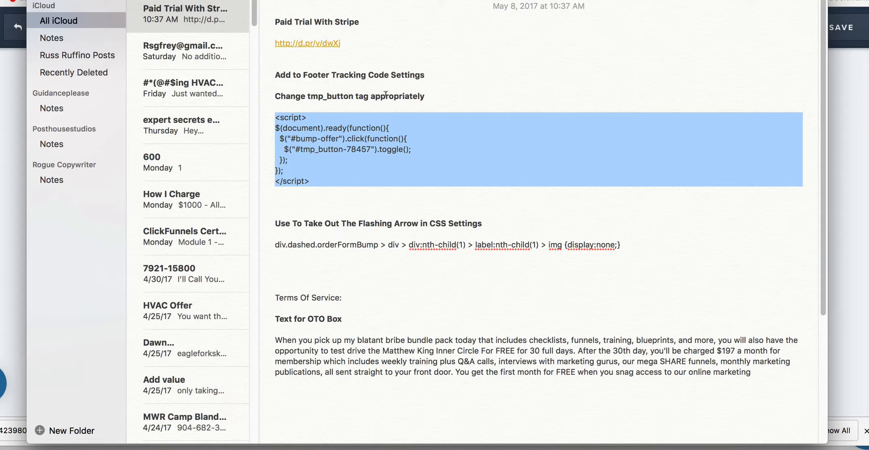
Step: Return to the ClickFunnels editor and paste the copied script into the page's footer tracking code
key(super+Tab)
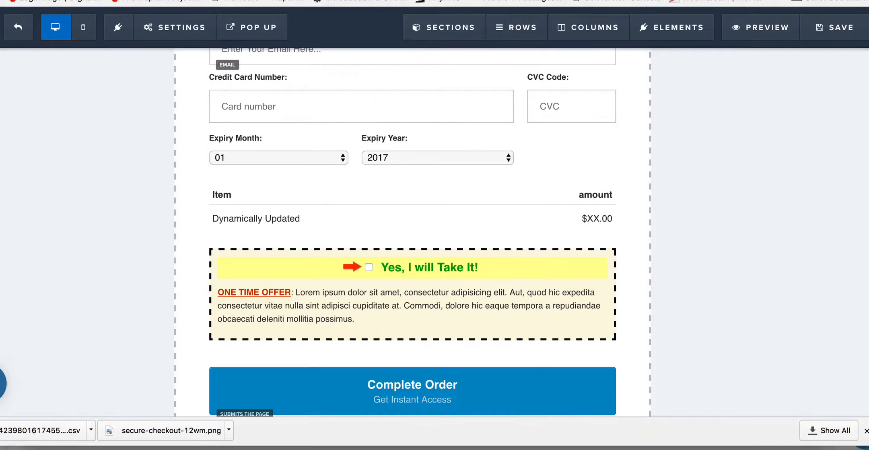
click(172, 35)
click(183, 105)
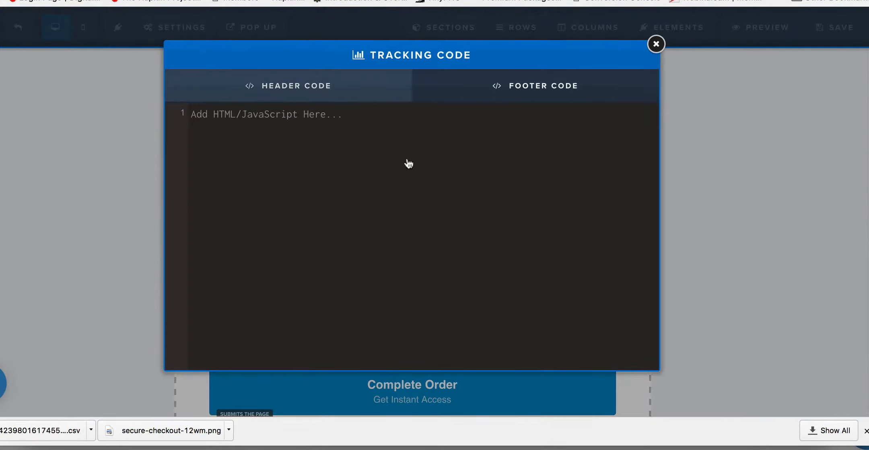
click(402, 160)
key(super+v)
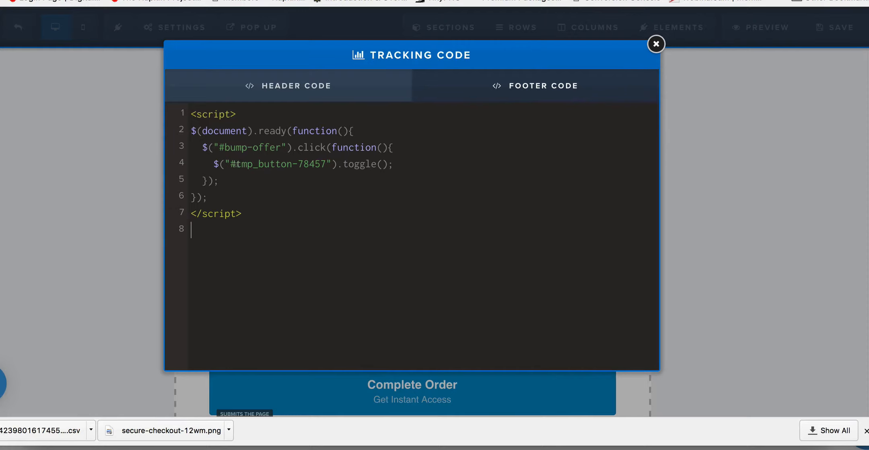
drag(236, 164, 327, 165)
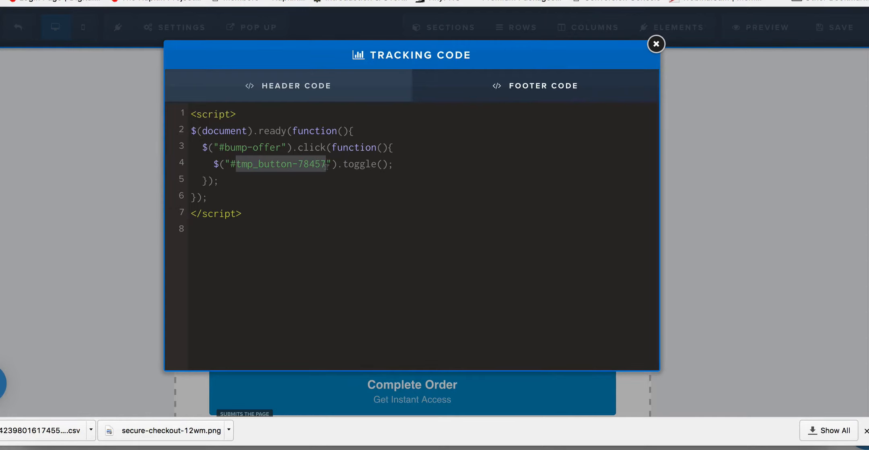
click(654, 44)
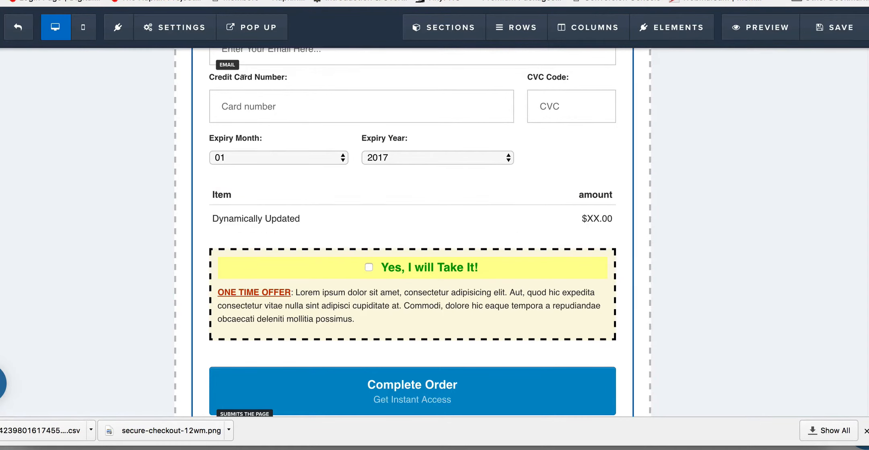
Step: Switch to Notes and copy the div.dashed.orderFormBump CSS rule for taking out the flashing arrow
key(super+Tab)
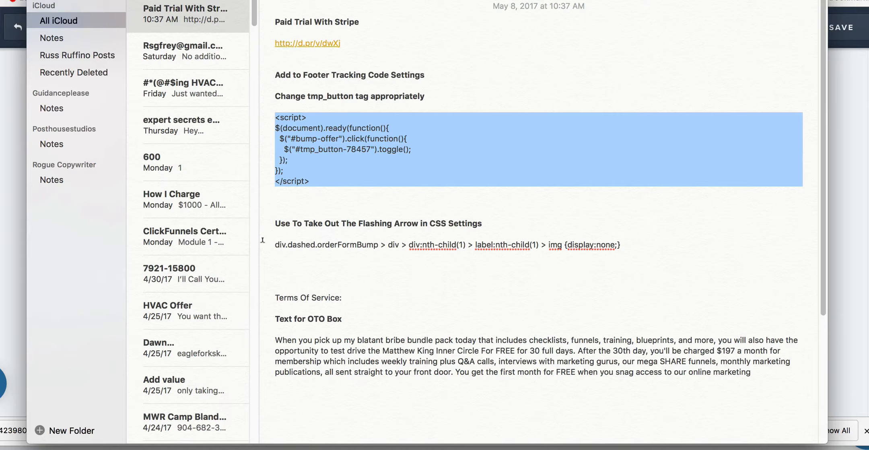
click(275, 243)
drag(275, 242, 623, 244)
key(super+c)
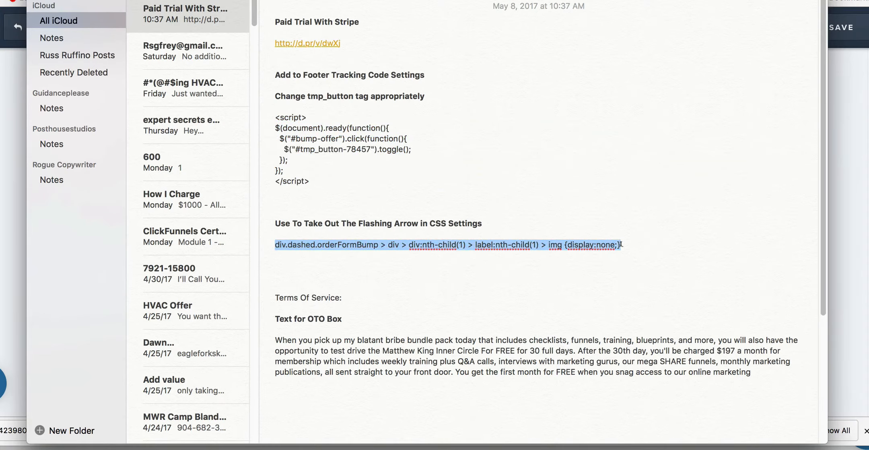
Step: Return to the ClickFunnels editor and paste the copied arrow-hiding rule into the page's custom CSS
key(super+Tab)
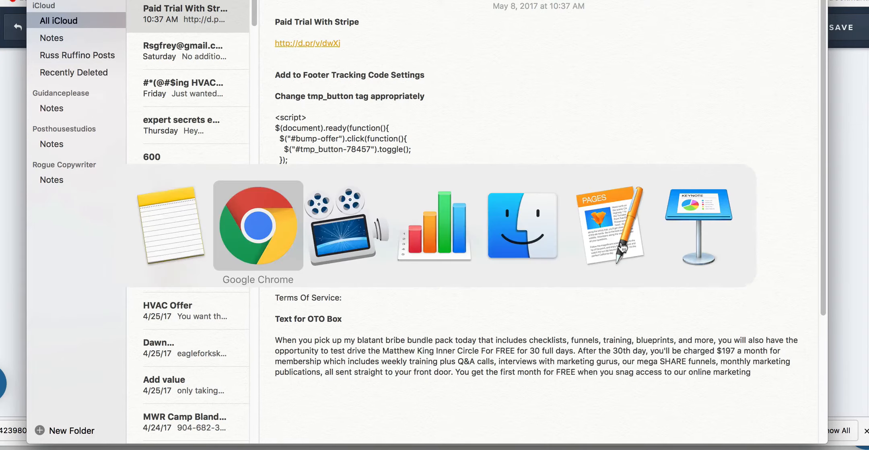
click(175, 27)
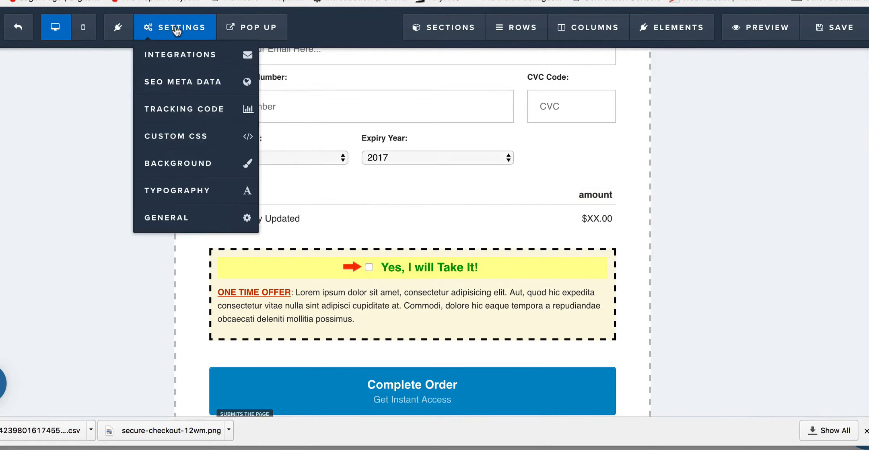
click(176, 133)
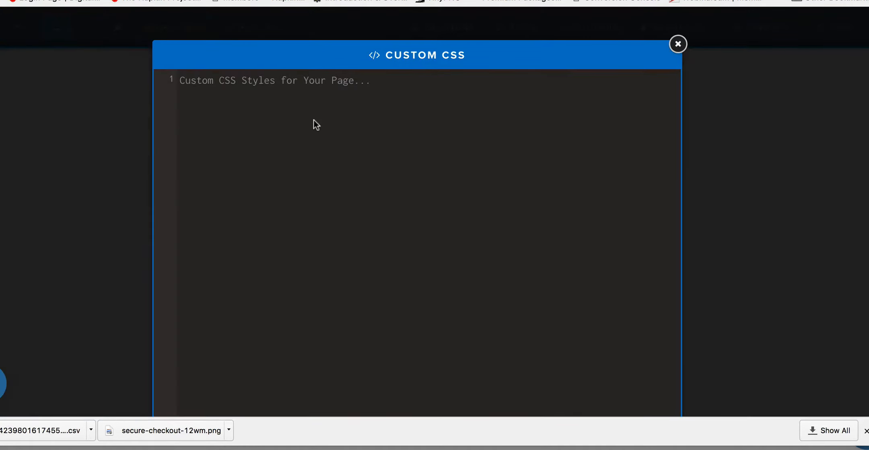
key(super+v)
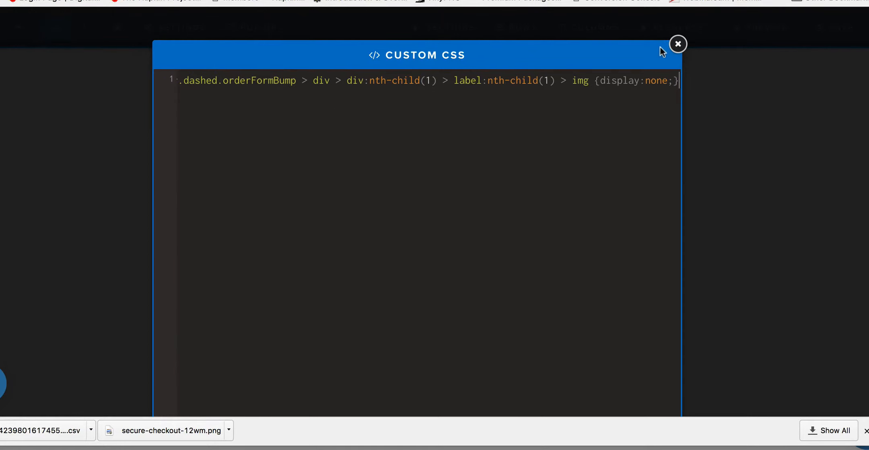
click(678, 44)
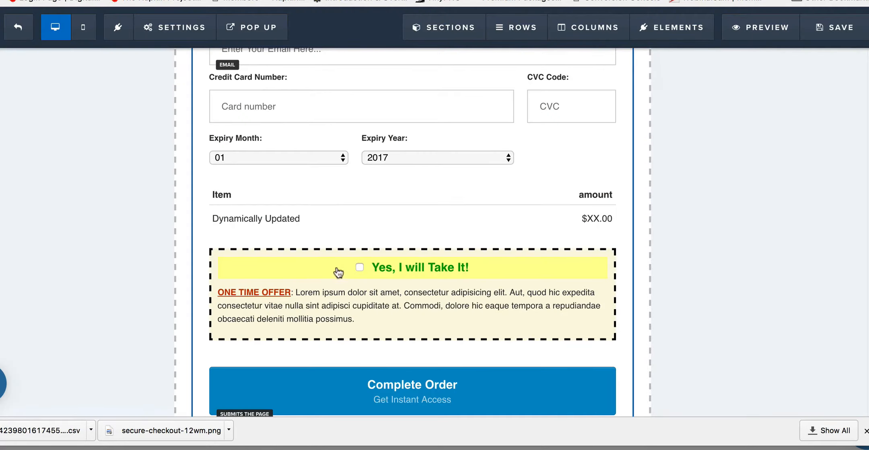
Step: Set the order bump's headline to "Yes, Please Agree To The Terms And Conditions"
mouse_move(336, 274)
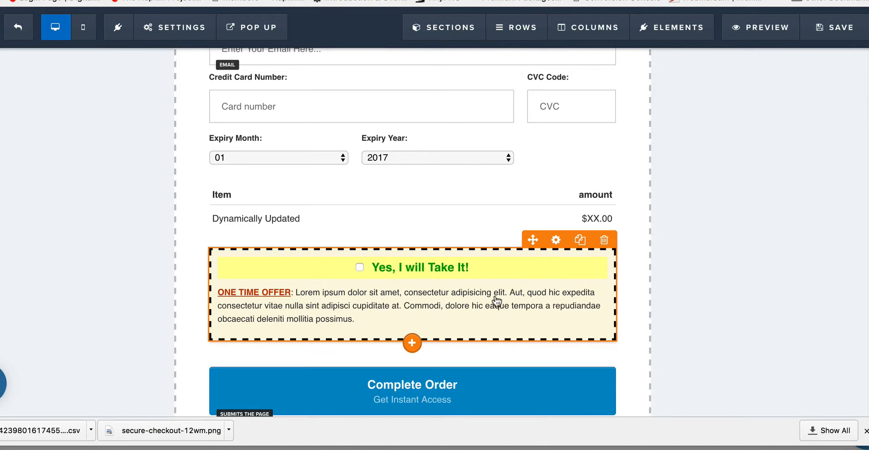
click(468, 291)
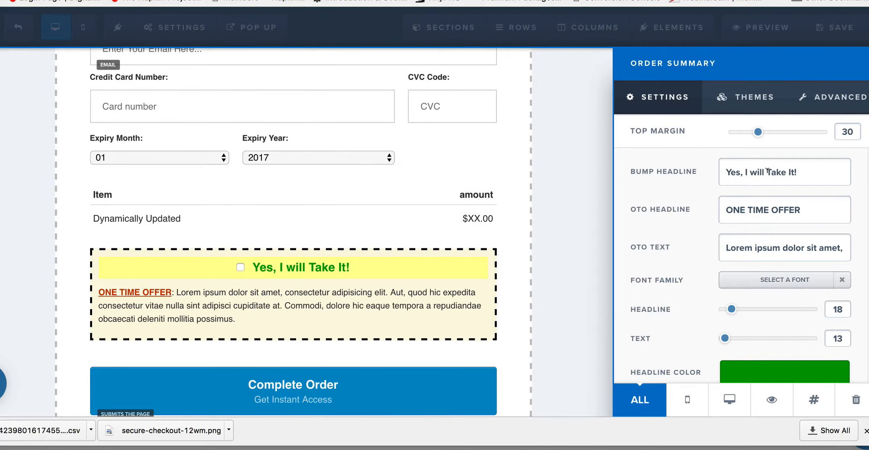
triple_click(767, 170)
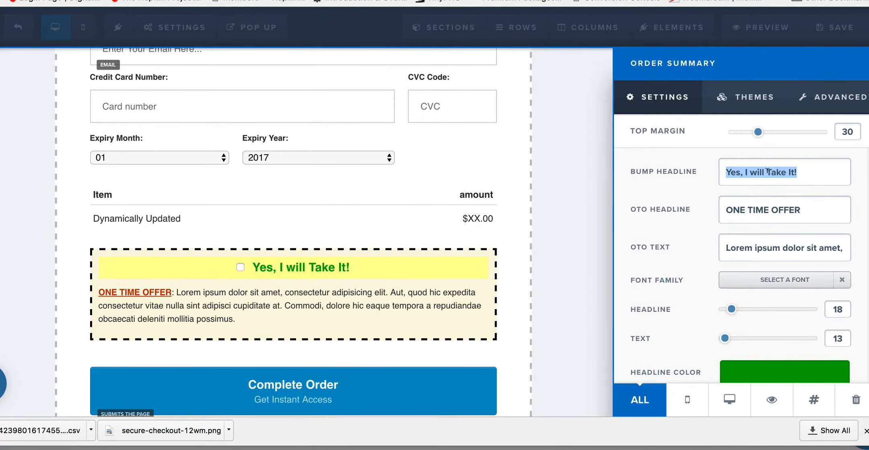
text(Yes, Ple)
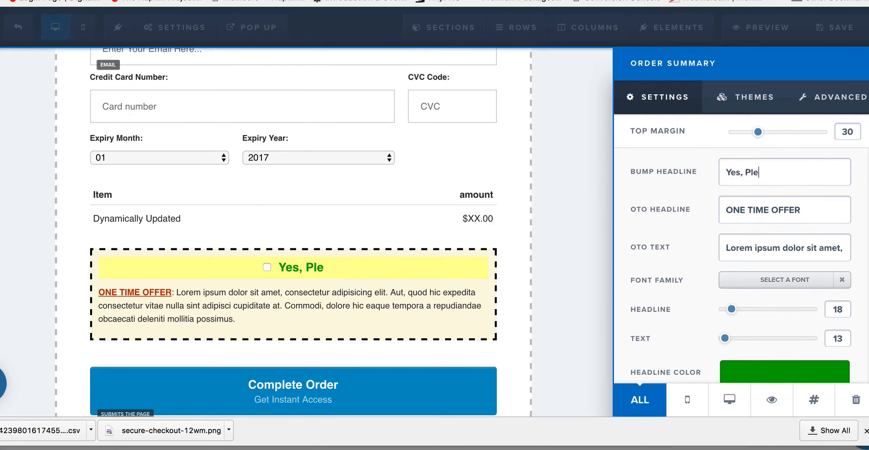
text(ase Agree To THe)
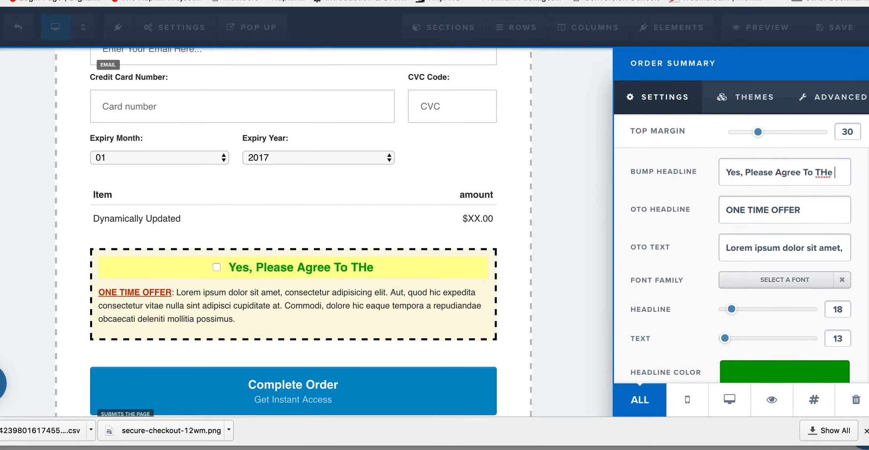
key(BackSpace)
key(BackSpace)
text(he Terms)
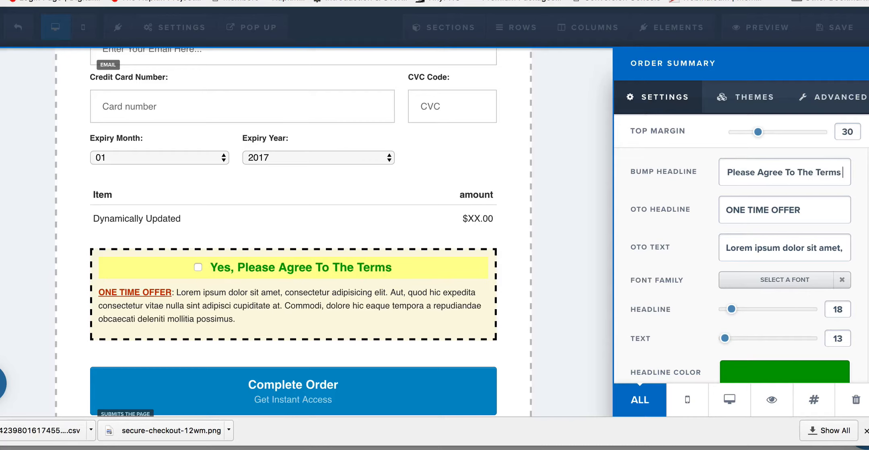
text( And Conditions)
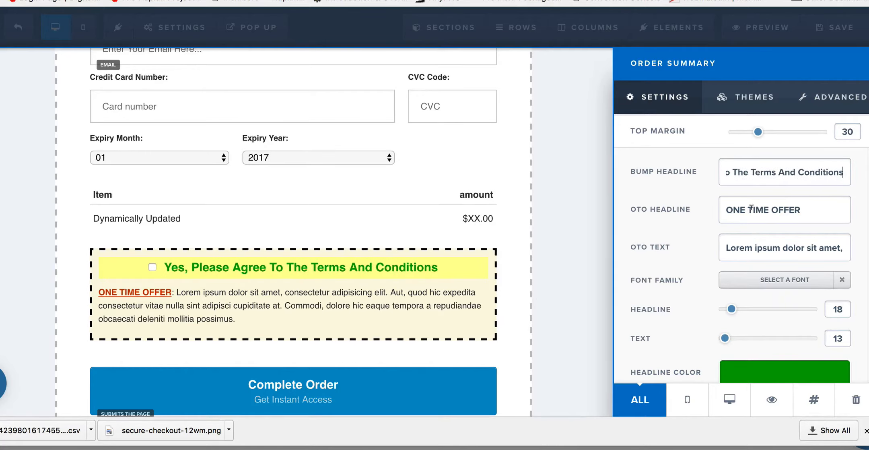
Step: Set the order bump's OTO headline to "Terms And Conditions" and close the order summary settings
triple_click(751, 208)
text(T)
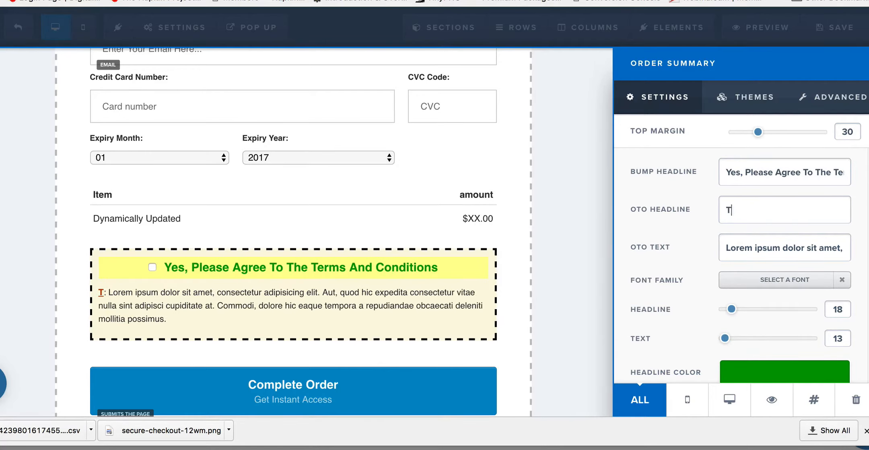
text(erms And Conditions)
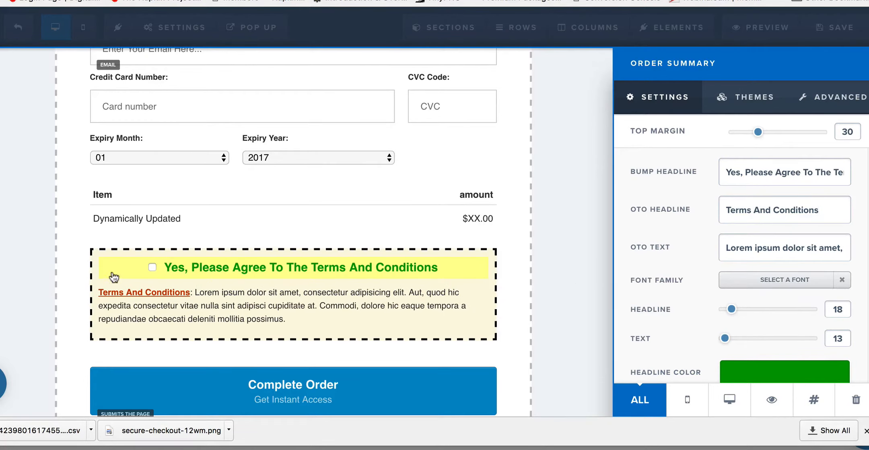
triple_click(781, 244)
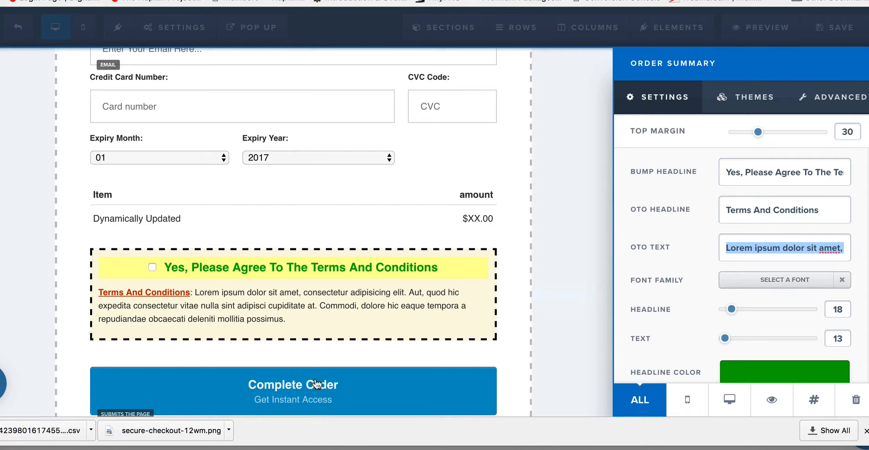
click(507, 243)
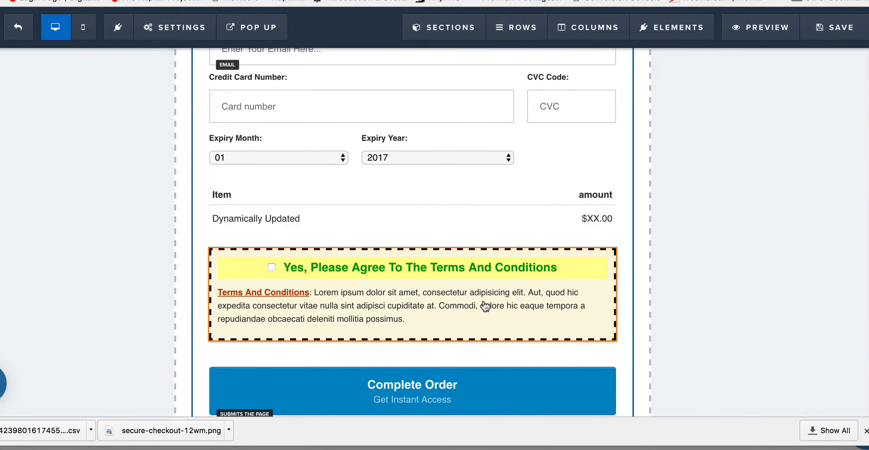
mouse_move(507, 304)
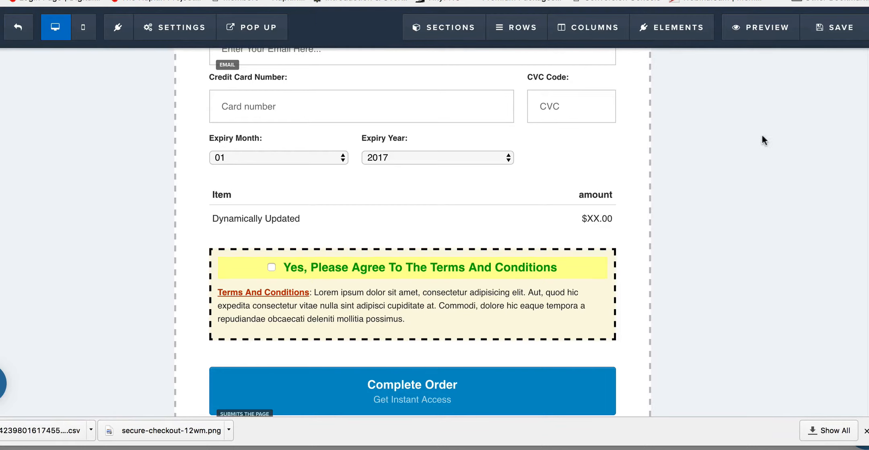
Step: Save the page, replacing the default SEO title with "My Cool Page"
click(849, 26)
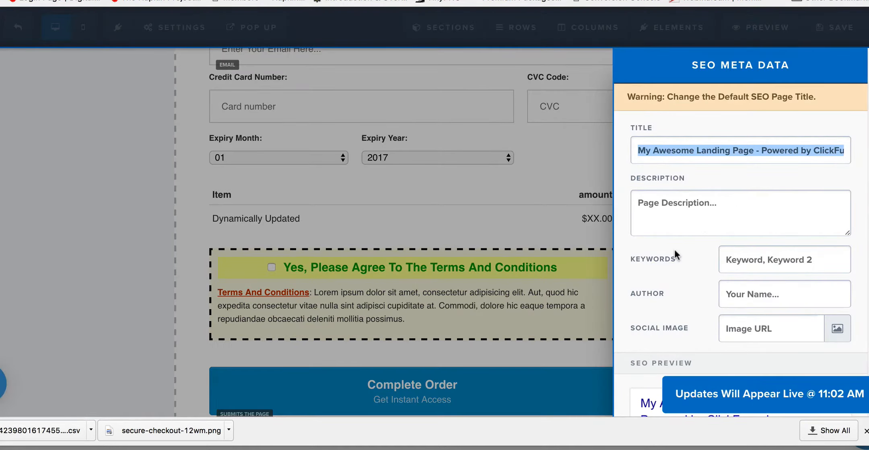
scroll(679, 234, down, 1)
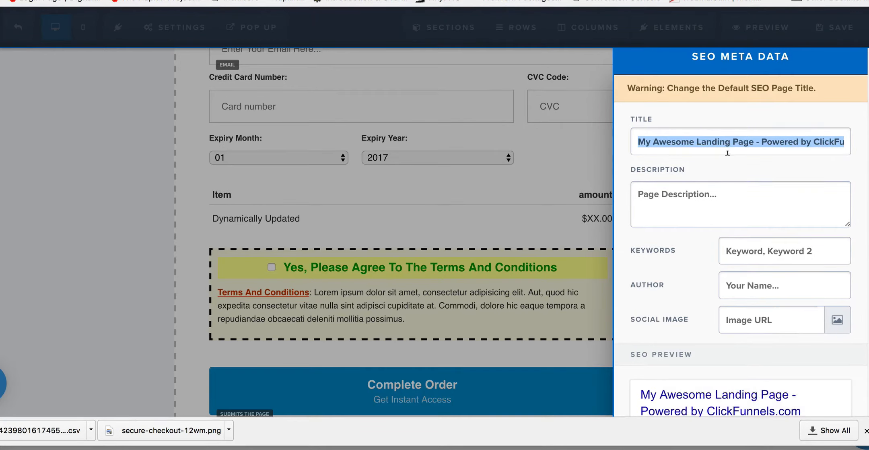
text(s)
key(BackSpace)
text(My Cool Page)
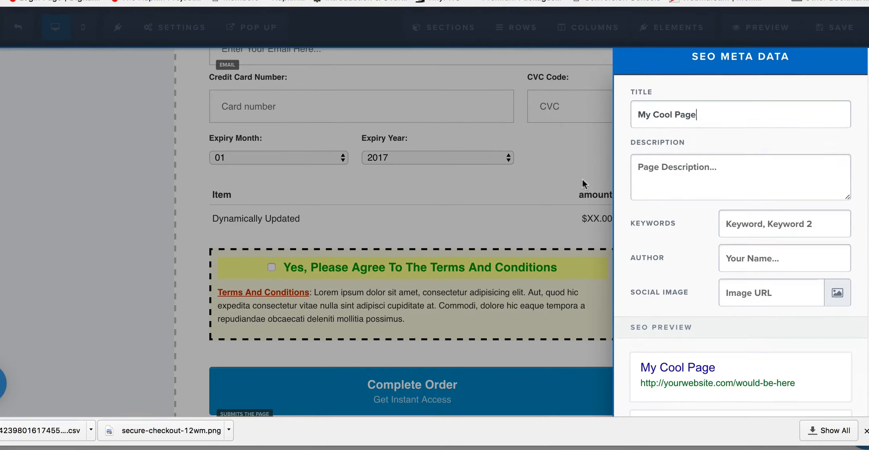
click(548, 151)
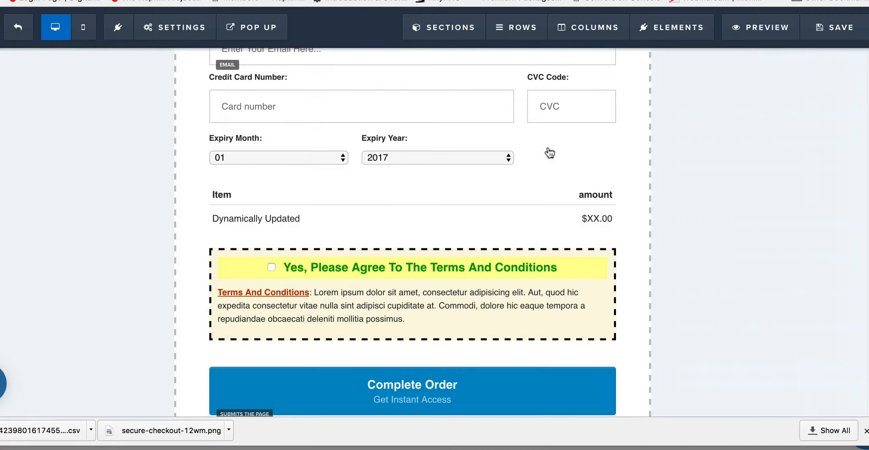
click(848, 29)
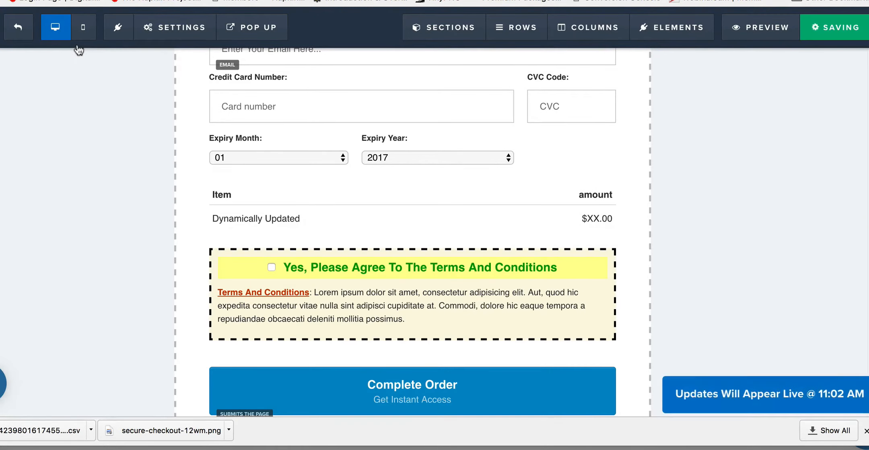
Step: Leave the page editor and start a new product named "$7 Trial" for the Optin order step
click(24, 29)
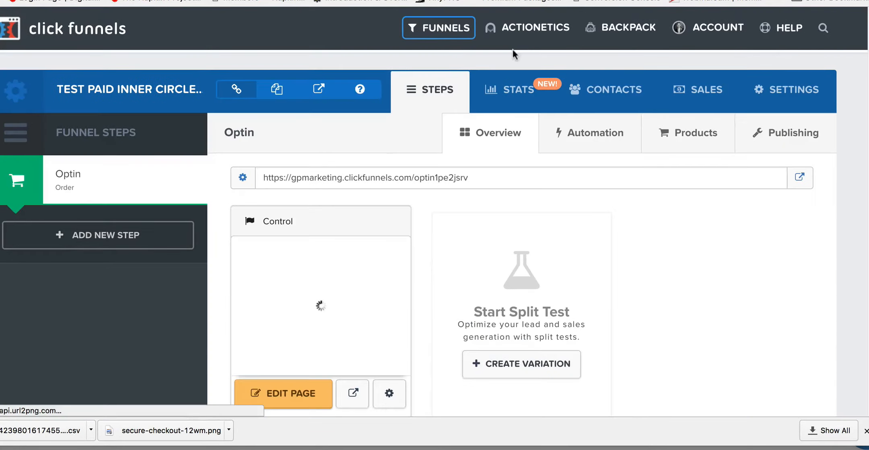
click(685, 136)
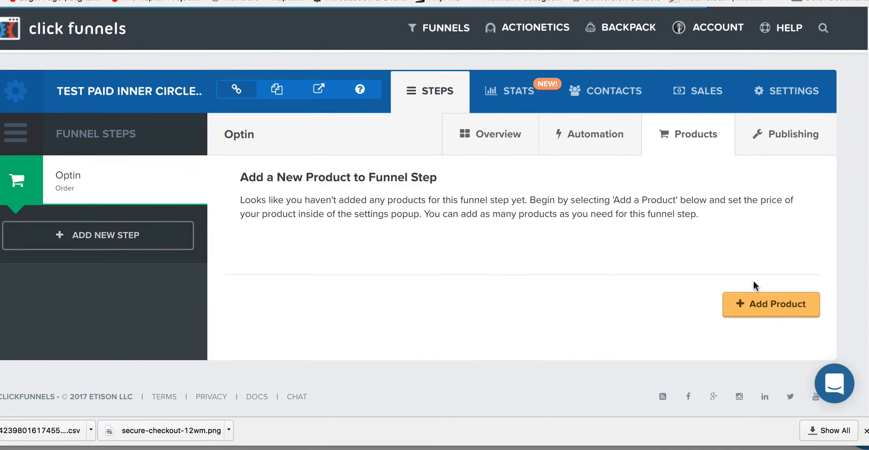
click(761, 301)
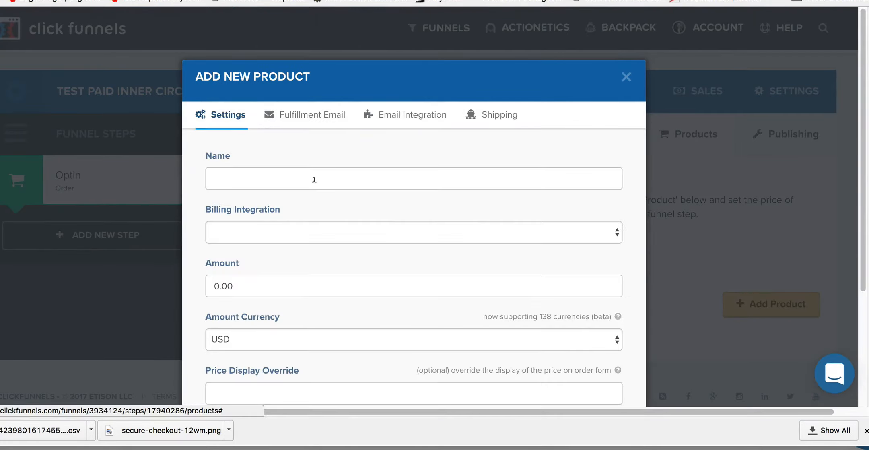
click(314, 180)
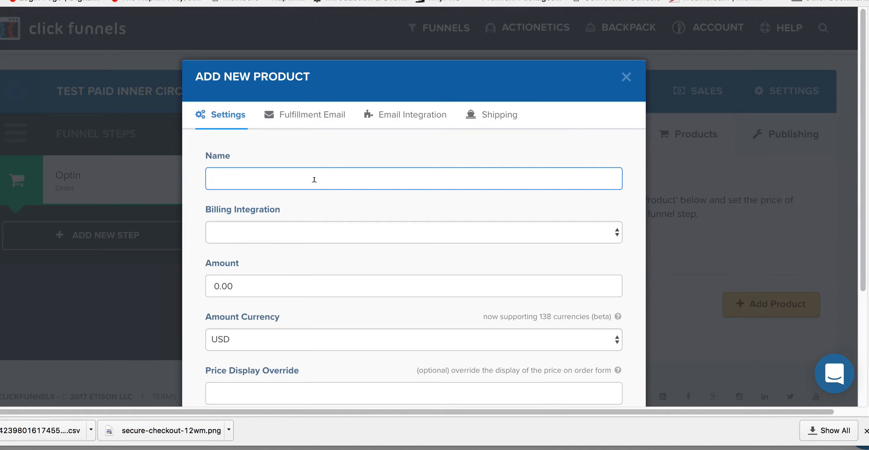
text($7 Trial)
key(Tab)
Step: Choose Stripe as the product's billing integration and set the amount to 7
click(325, 231)
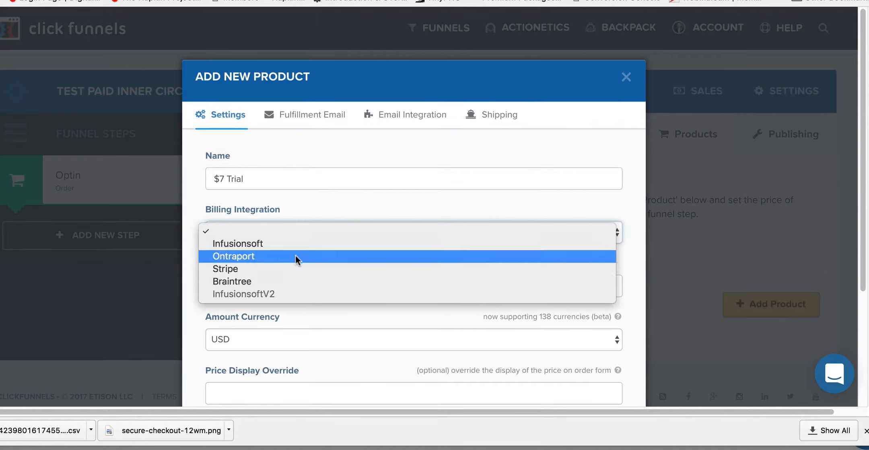
click(291, 269)
click(277, 278)
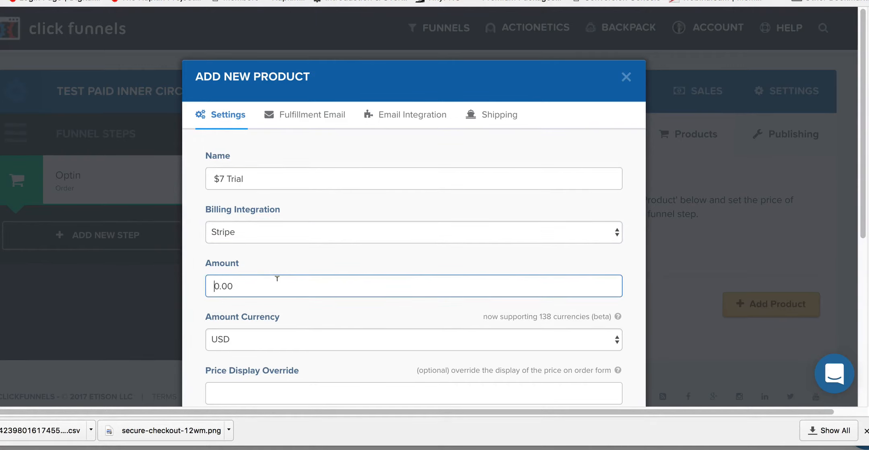
text(7)
key(BackSpace)
triple_click(250, 286)
text(7)
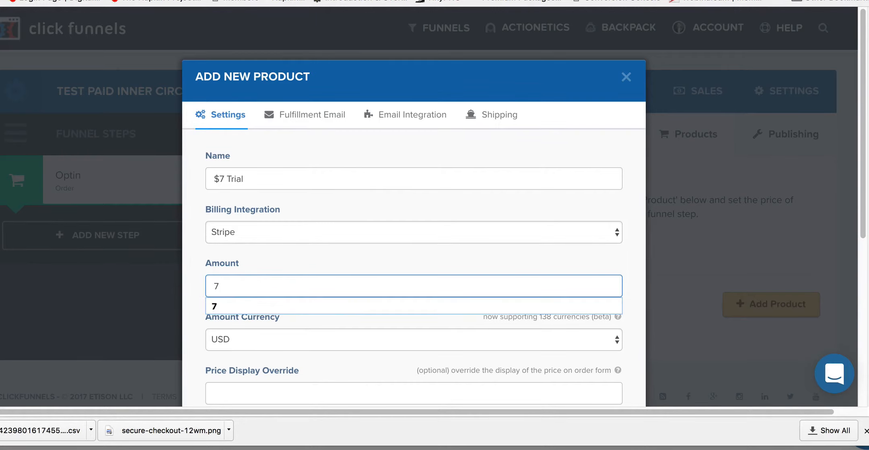
Step: Make the Stripe product a subscription and set its price display override to "$7 Trial"
scroll(316, 257, down, 3)
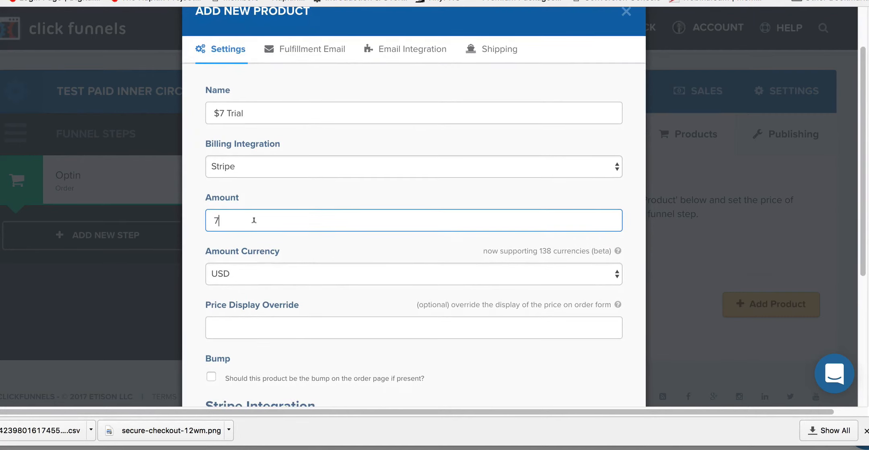
scroll(266, 235, down, 5)
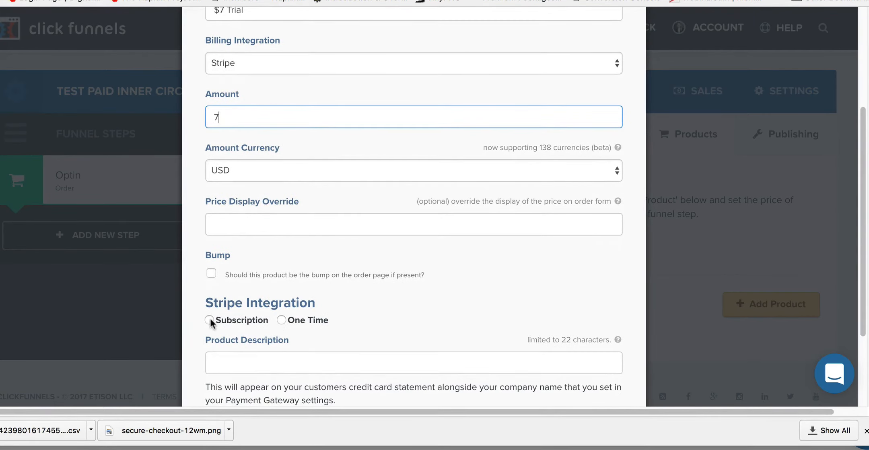
click(208, 319)
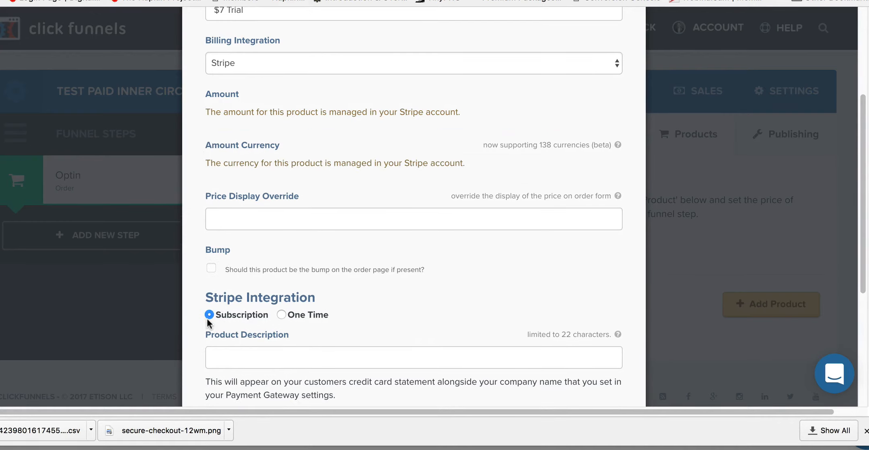
click(324, 217)
text($7)
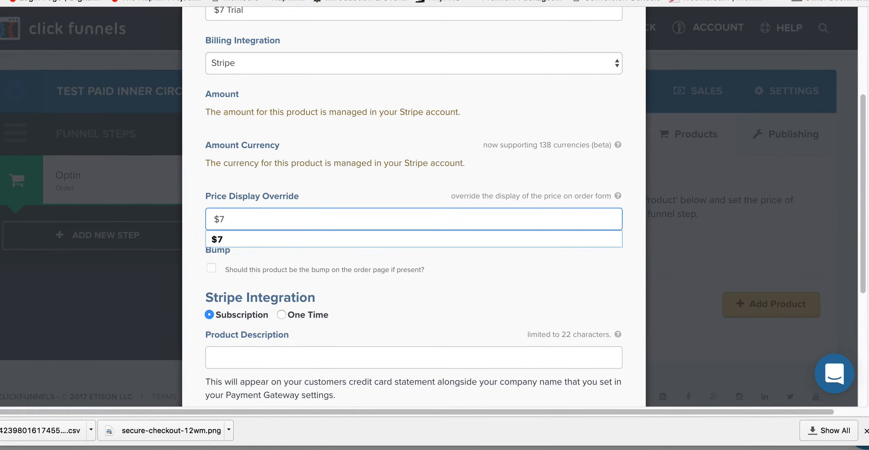
text( Trial)
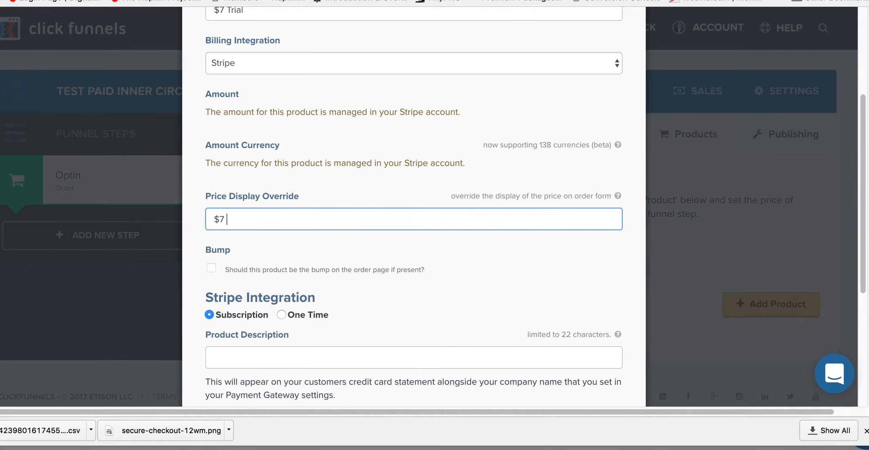
click(491, 306)
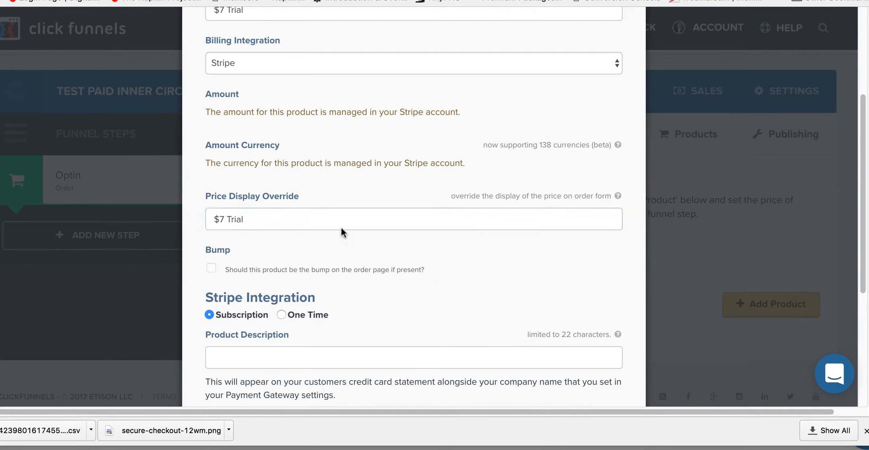
Step: Enter "FUNNELWORKS" as the product description for the customer's card statement
click(252, 352)
text(FUNNELWORKS)
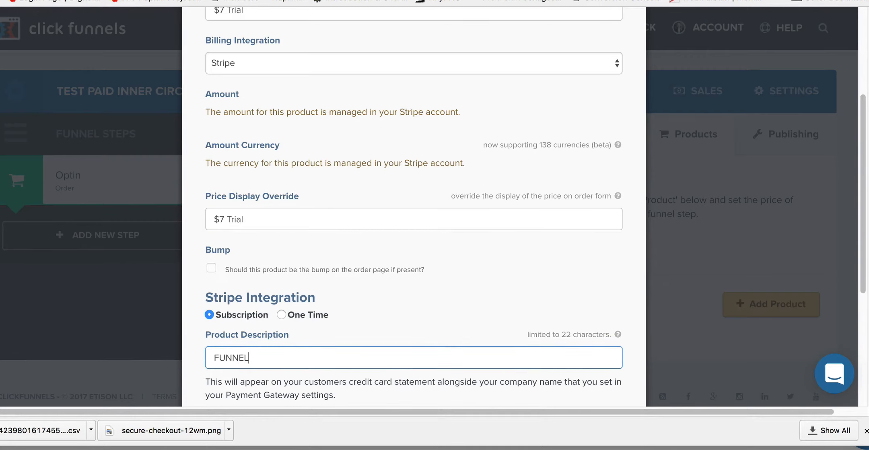
click(506, 281)
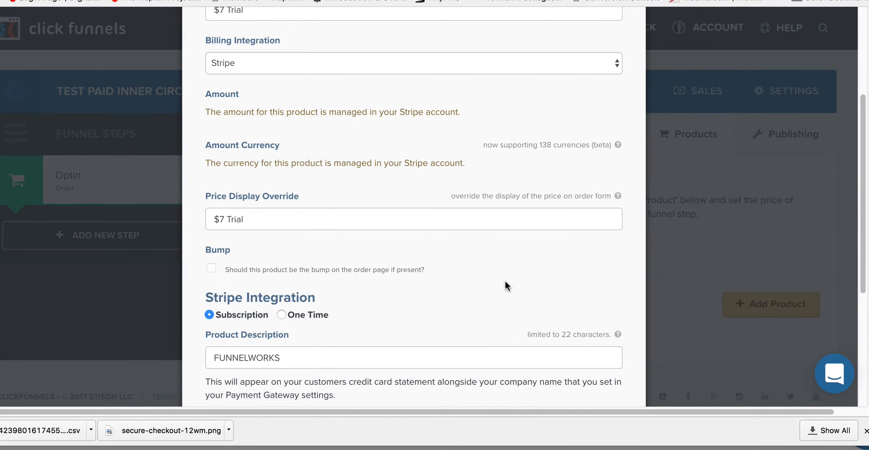
Step: Assign the Paid Inner Circle (FUNNELWORKS) Stripe plan and set the number of payment plan payments to 999
scroll(505, 281, down, 5)
click(326, 276)
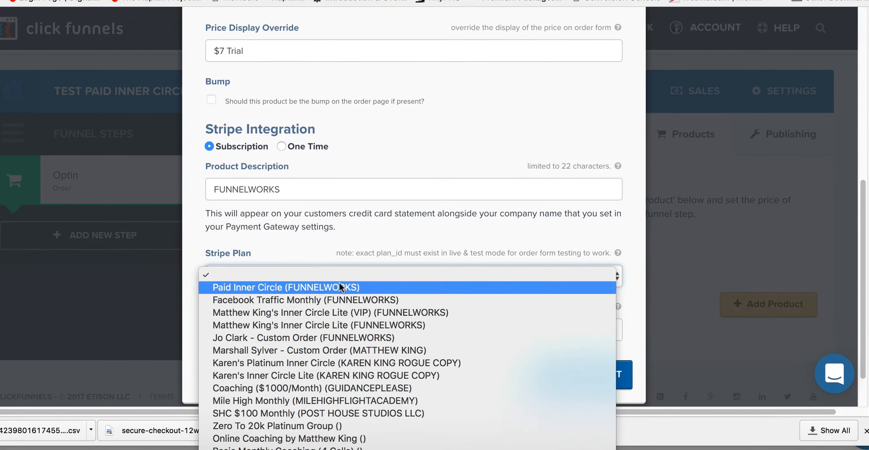
click(338, 285)
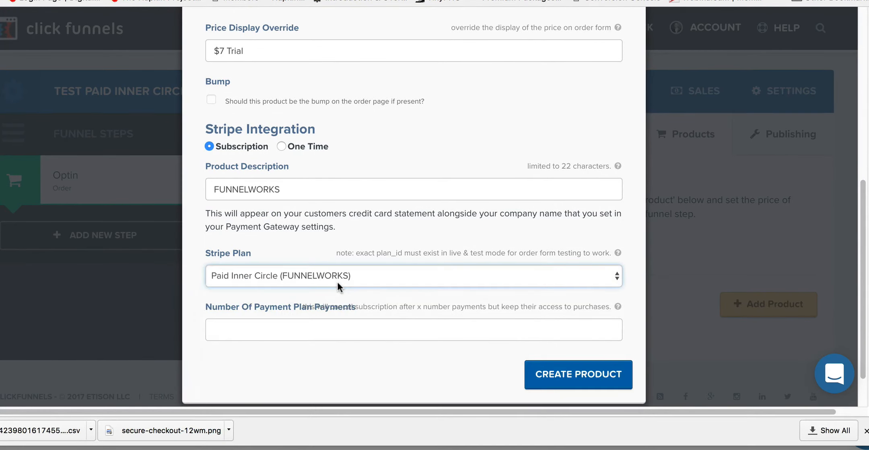
click(288, 329)
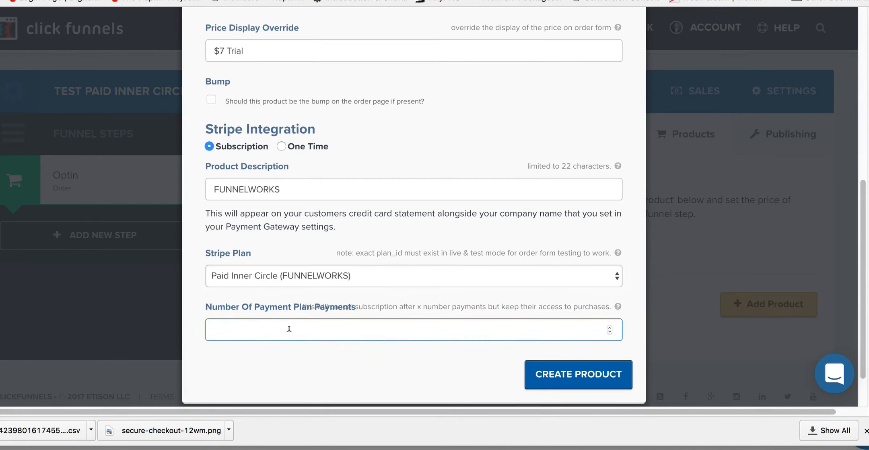
text(999)
Step: Extend the price display override to "$7 Trial then $97/month After 14 Days"
click(269, 48)
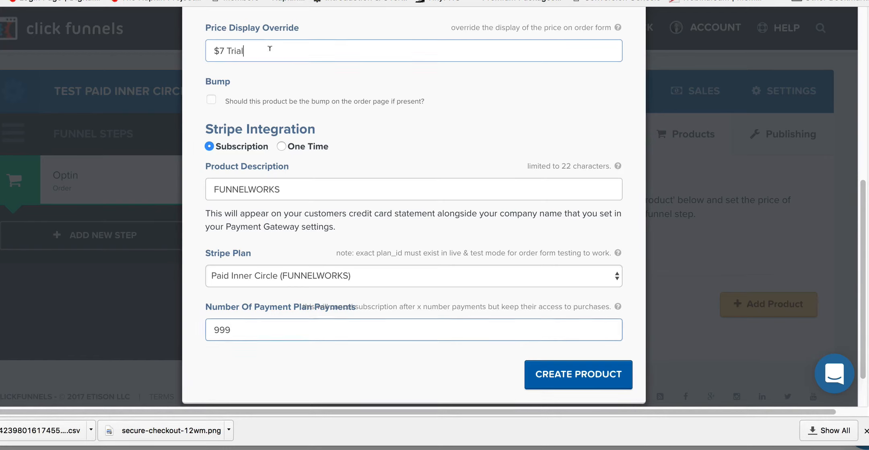
text($7 Trial)
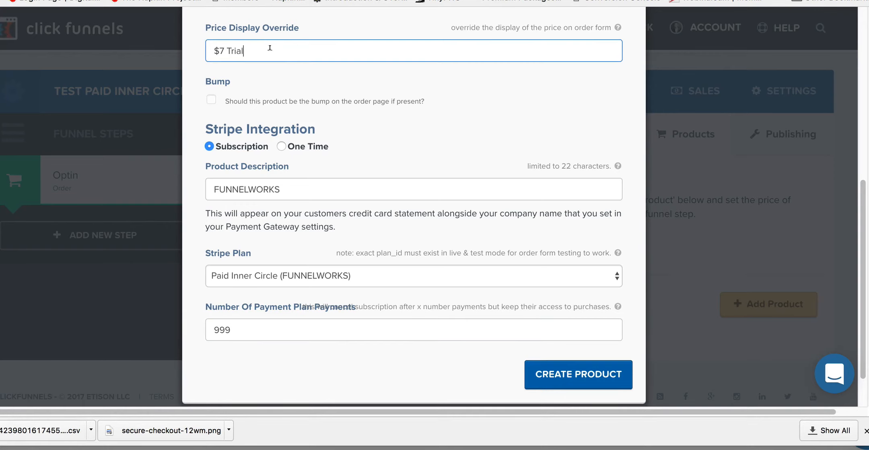
text( ()
key(BackSpace)
text(then $97/month After 1)
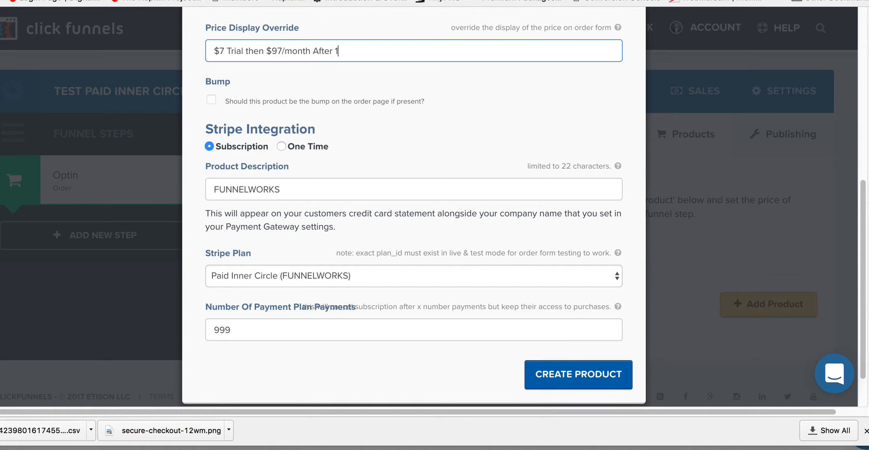
text(4 Days)
Step: Remove the monthly price wording after "$7 Trial" from the price display override
drag(368, 48, 246, 48)
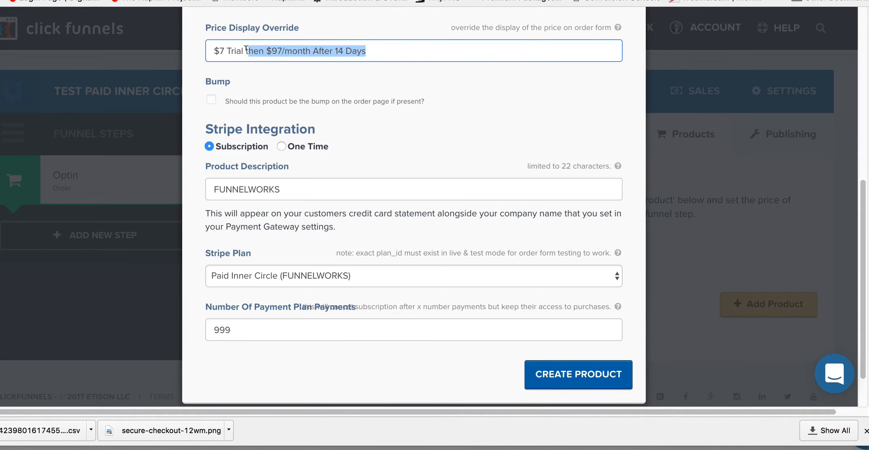
key(BackSpace)
key(BackSpace)
key(BackSpace)
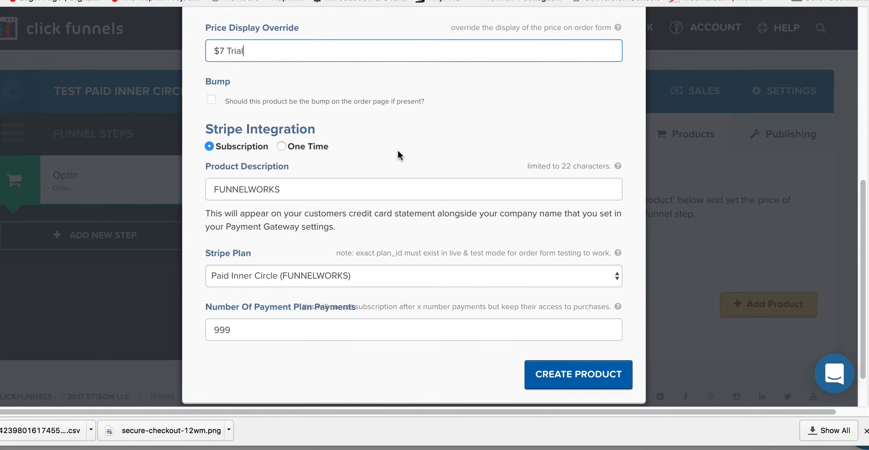
Step: Create the $7 Trial product with the entered settings
scroll(398, 152, down, 2)
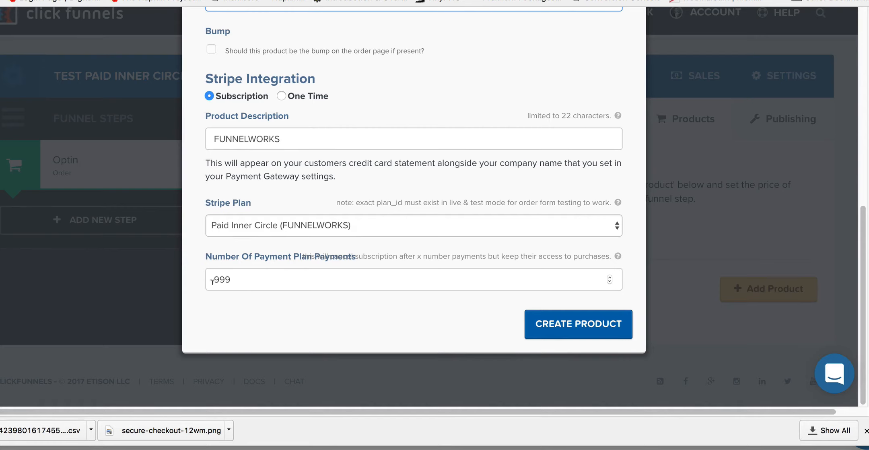
click(580, 324)
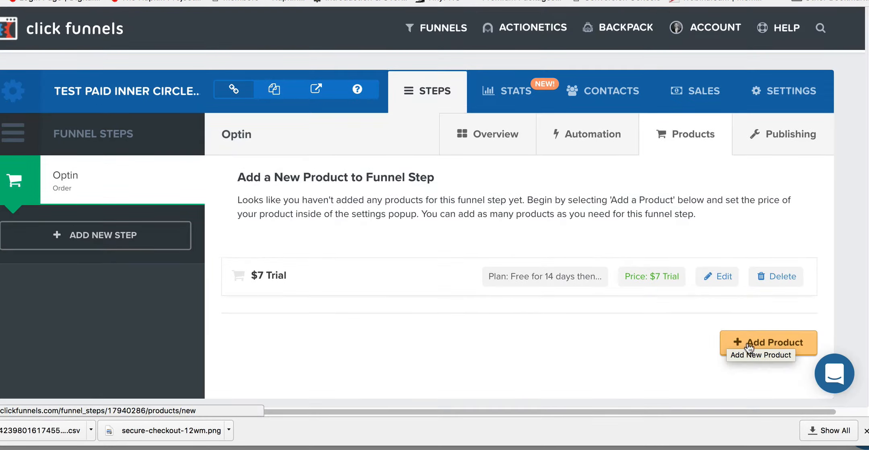
Step: Start adding another product to the Optin step and mark it as the order page bump
click(749, 344)
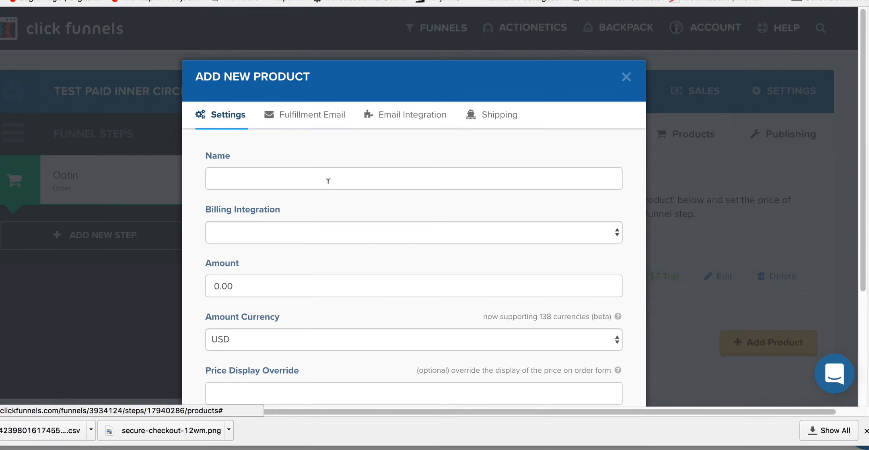
scroll(328, 181, down, 4)
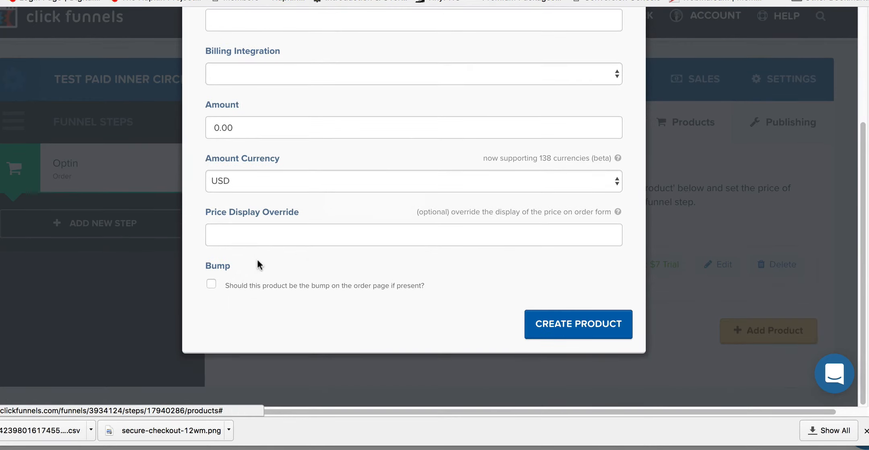
click(211, 284)
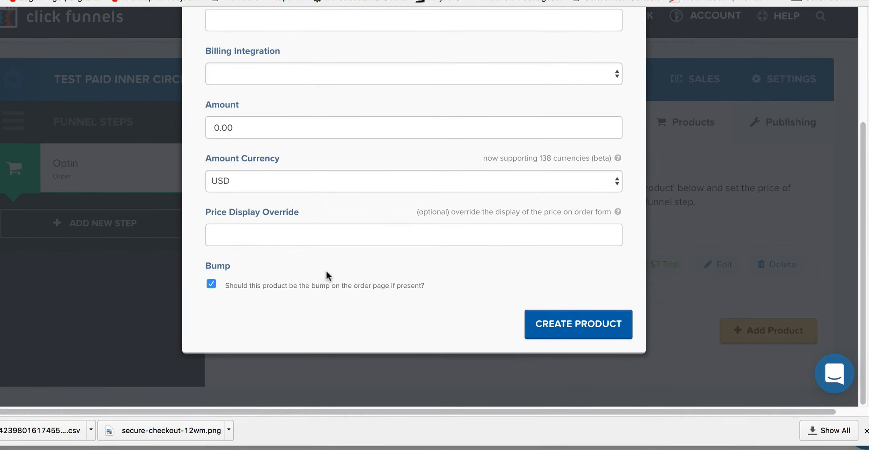
Step: Name the new product "Paid Inner Circle"
scroll(296, 207, up, 4)
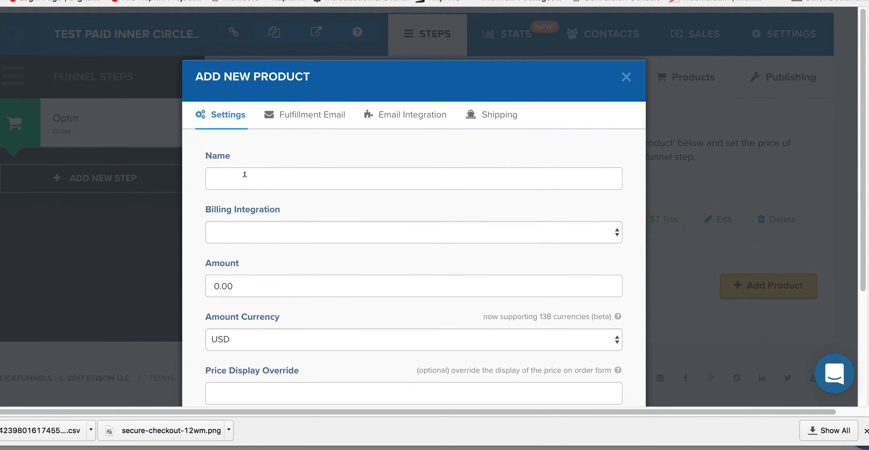
click(244, 174)
text(Mat)
key(BackSpace)
key(BackSpace)
key(BackSpace)
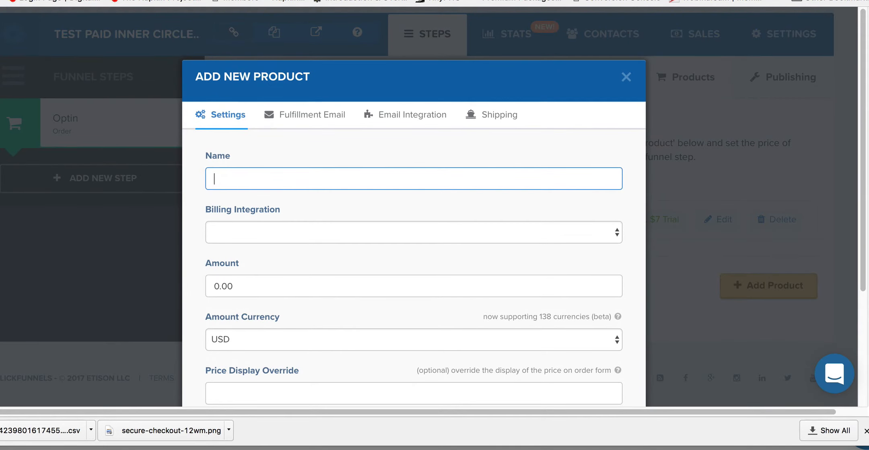
text(Paid Inner Circle)
key(Tab)
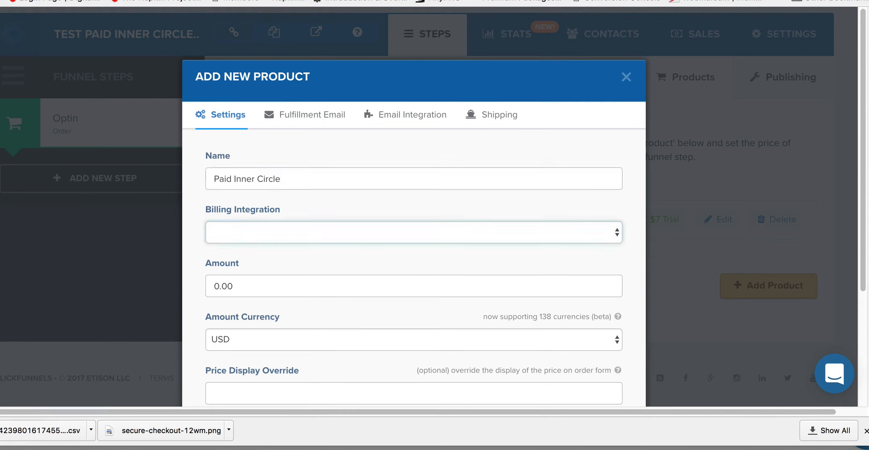
Step: Set the product's billing integration to Stripe with a One Time charge
click(262, 231)
click(248, 267)
scroll(310, 277, down, 5)
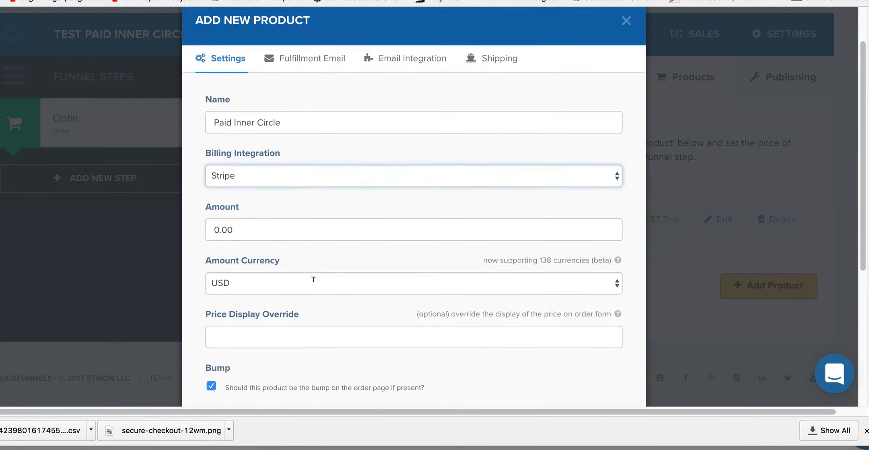
click(281, 290)
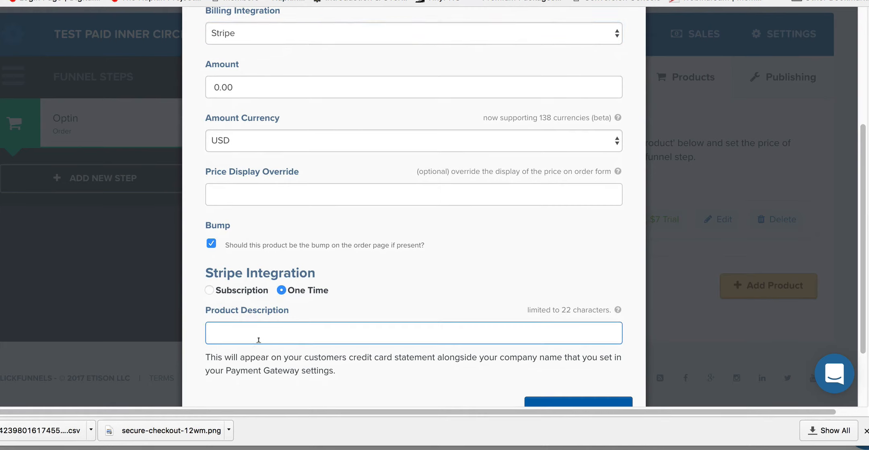
Step: Set the bump product's amount to 7
click(272, 196)
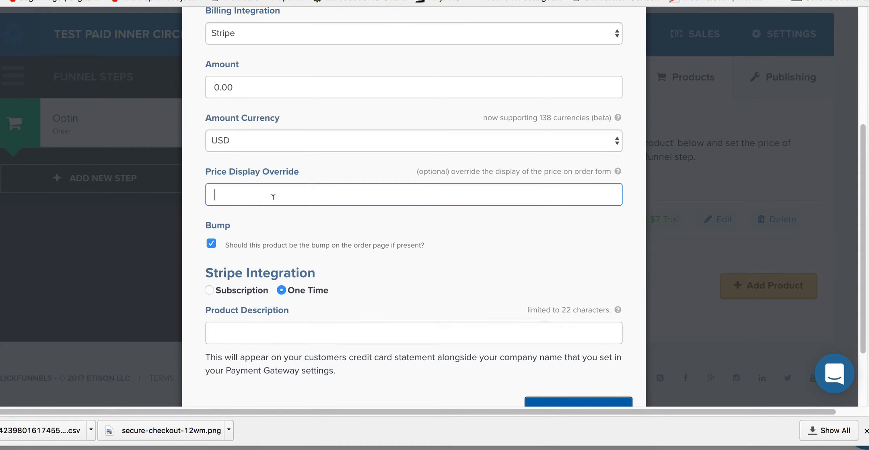
double_click(256, 89)
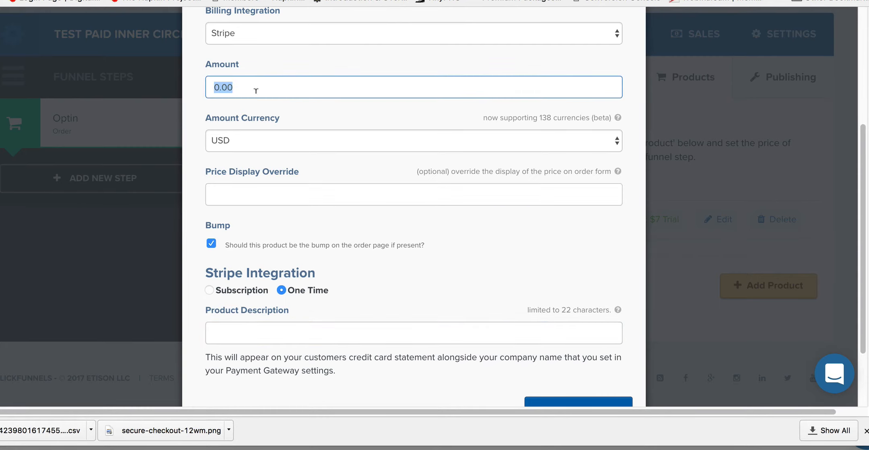
text(7)
key(Tab)
key(Tab)
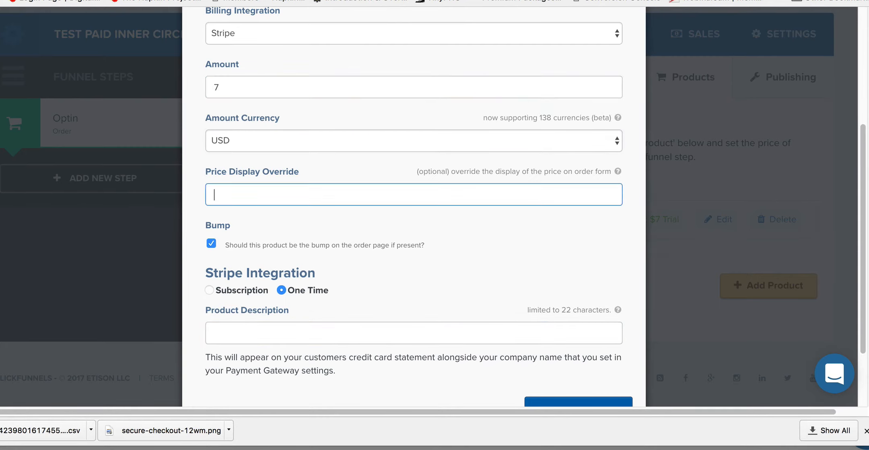
Step: Enter "$97/month" as the bump product's price display override
text($)
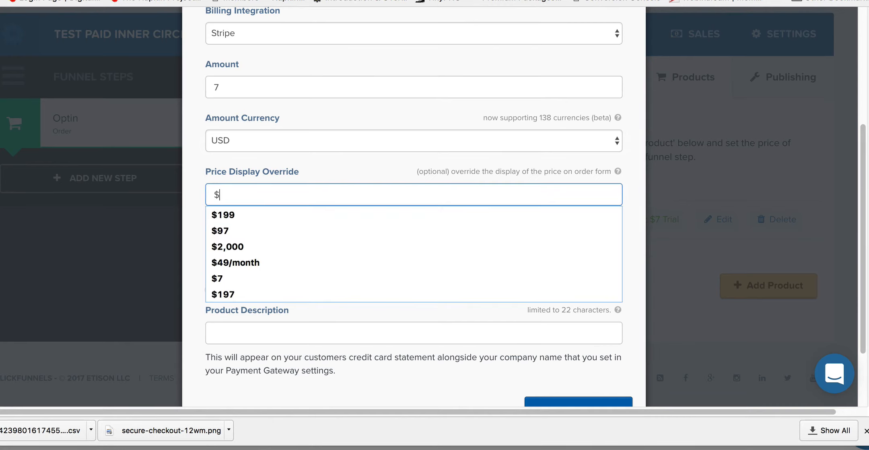
text(97)
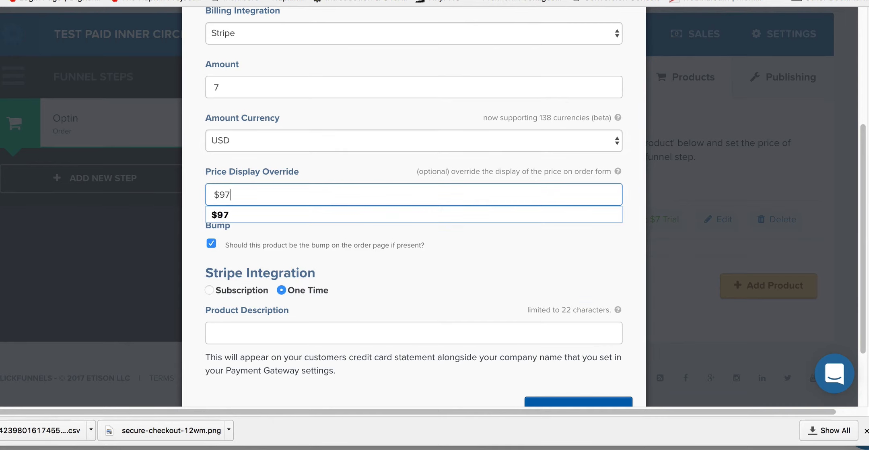
text(/)
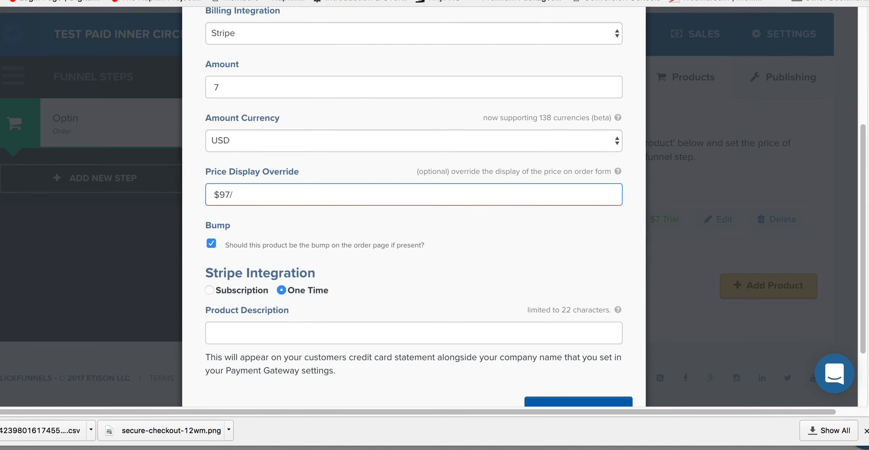
text(month)
Step: Set the Stripe product description to FUNNELWORKS and create the Paid Inner Circle product
scroll(314, 279, down, 2)
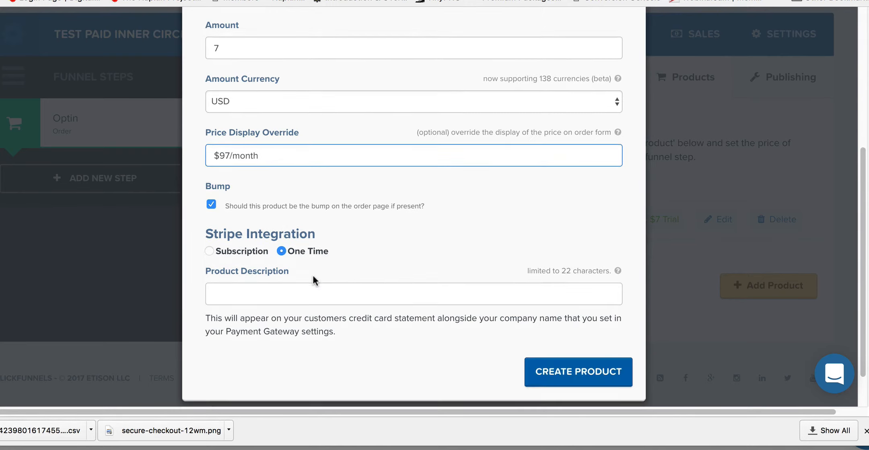
scroll(316, 278, up, 3)
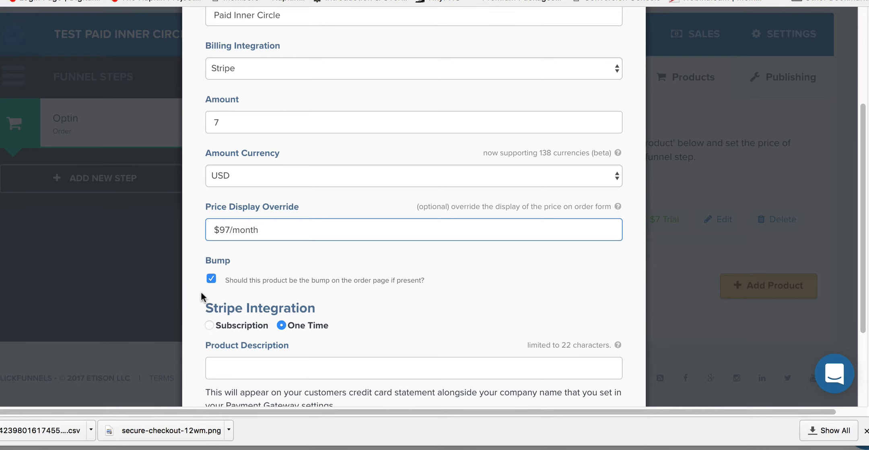
scroll(368, 293, down, 3)
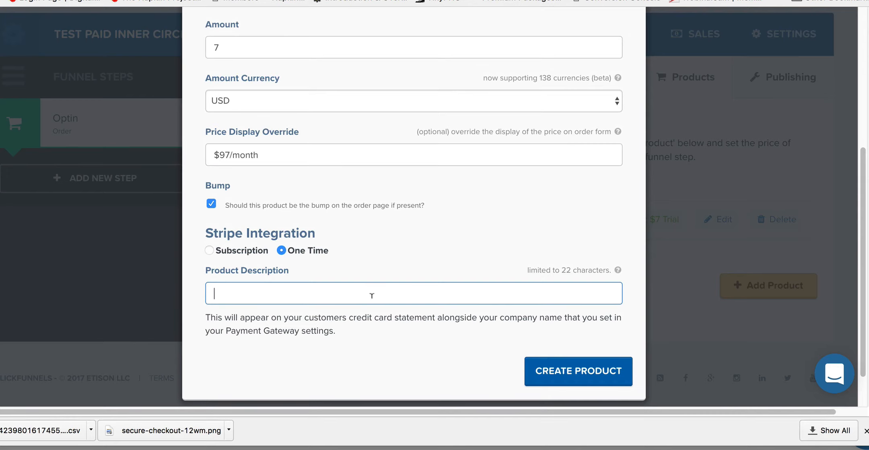
click(372, 295)
text(FUNNELWORKS)
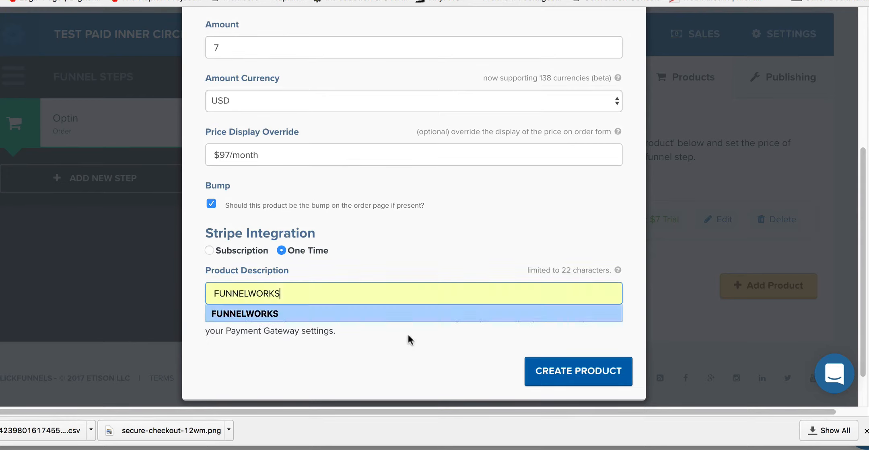
click(423, 352)
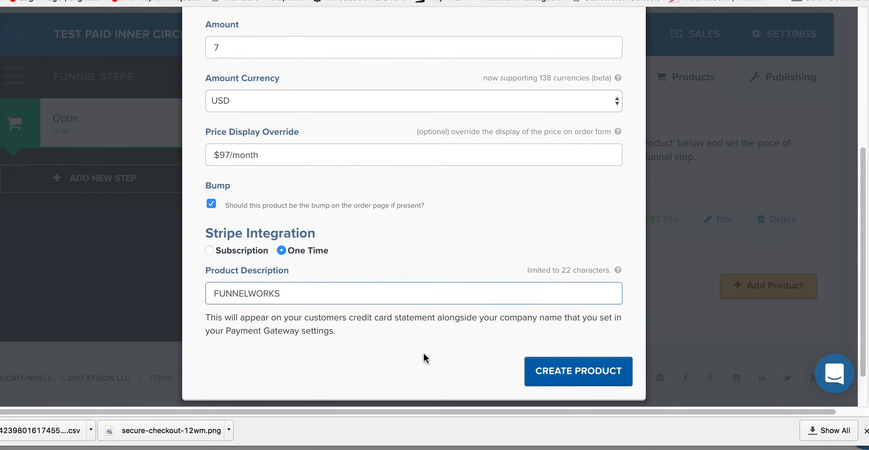
scroll(423, 353, down, 2)
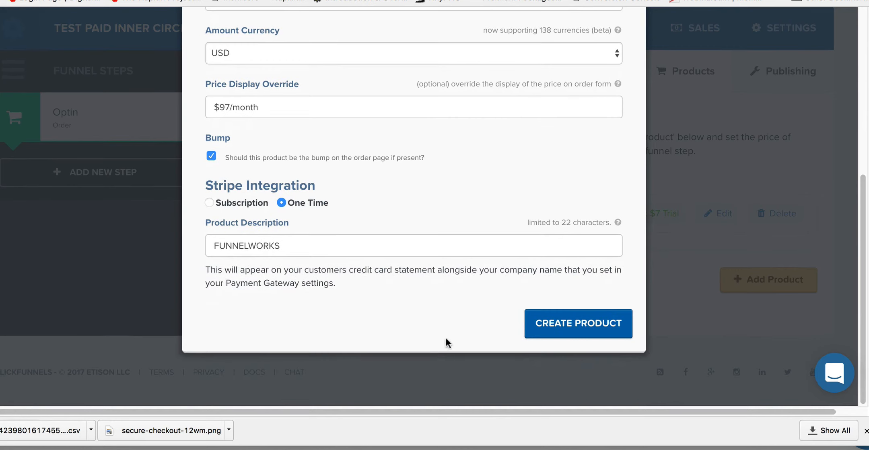
click(580, 322)
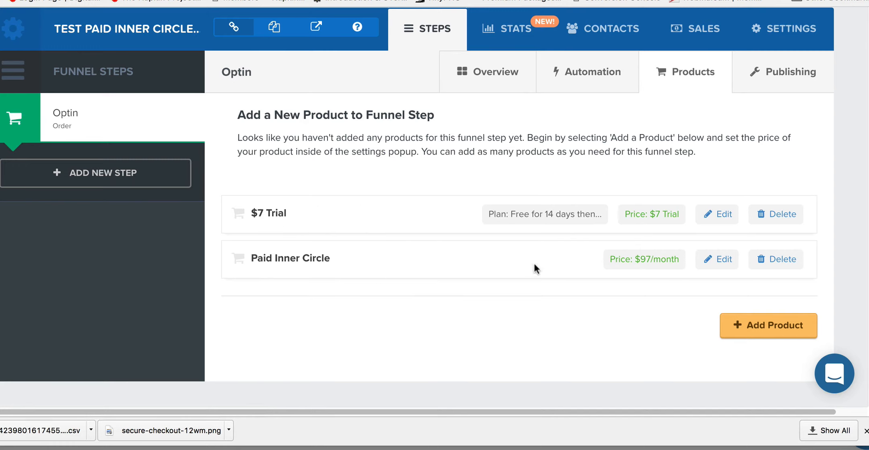
Step: Open the Optin step's control order page in the page editor
scroll(335, 185, up, 3)
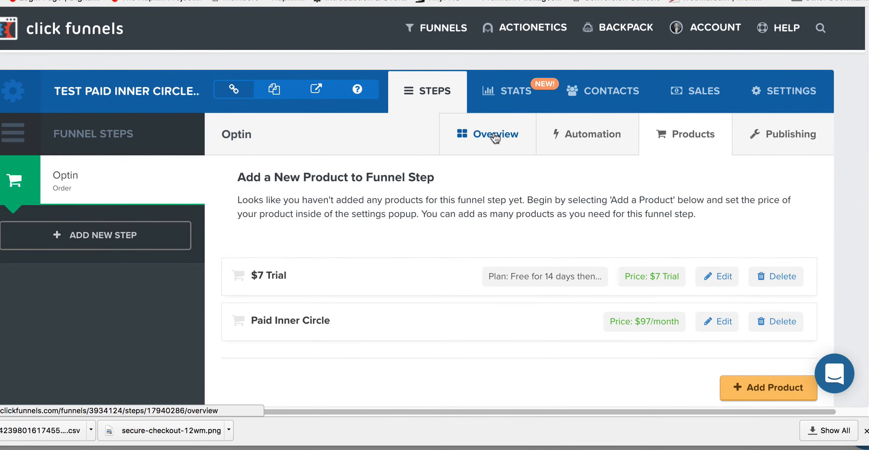
click(495, 138)
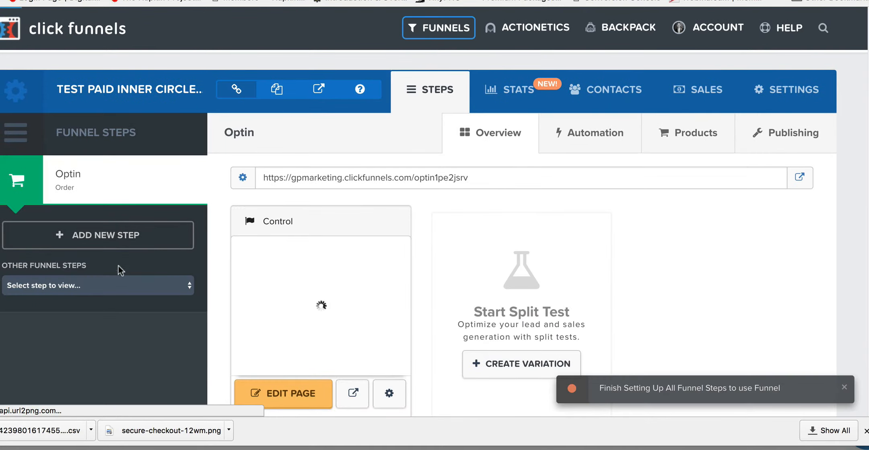
scroll(271, 328, down, 3)
click(292, 343)
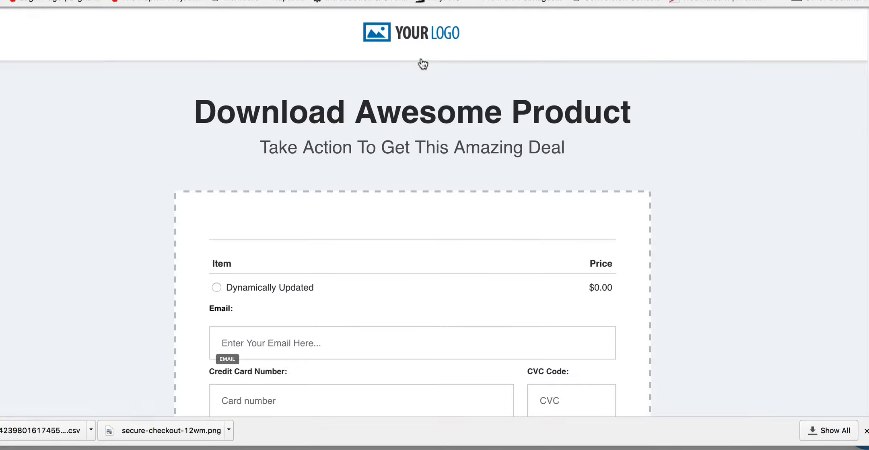
Step: Copy the numeric part of the Complete Order button's CSS ID selector
scroll(674, 158, down, 9)
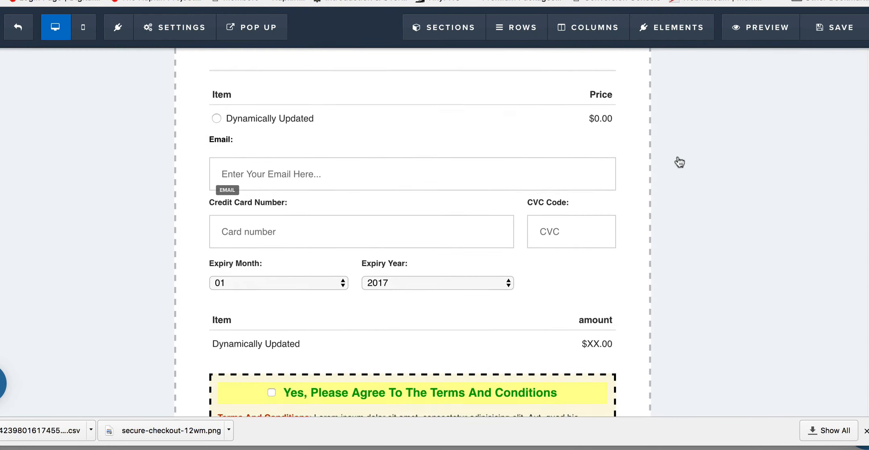
scroll(674, 156, down, 1)
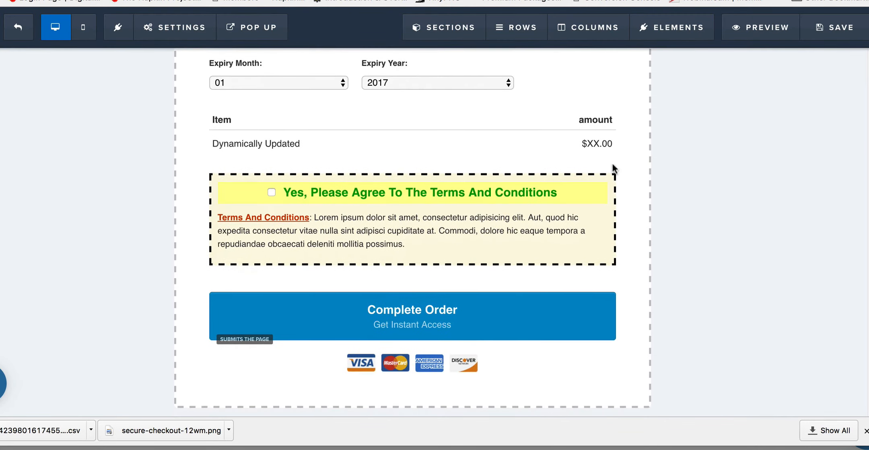
click(470, 320)
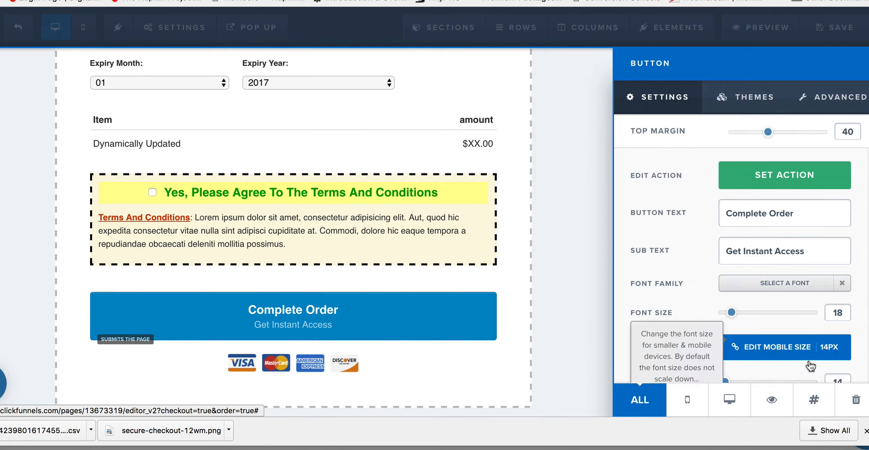
click(813, 398)
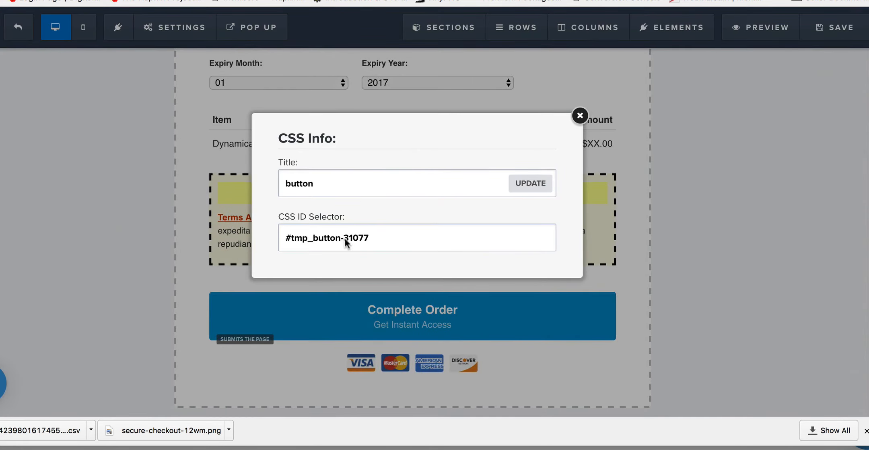
drag(367, 241, 342, 238)
key(super+c)
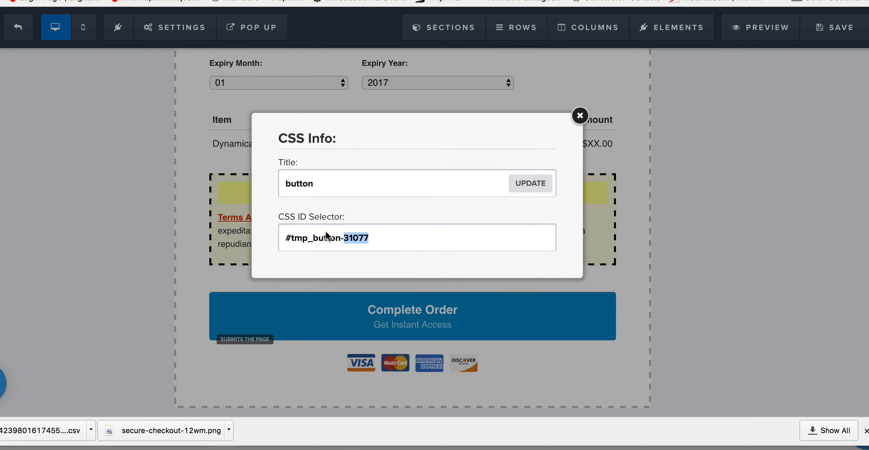
click(578, 117)
Step: Replace the button number in the page's footer tracking script so the toggle targets #tmp_button-31077
scroll(342, 243, up, 1)
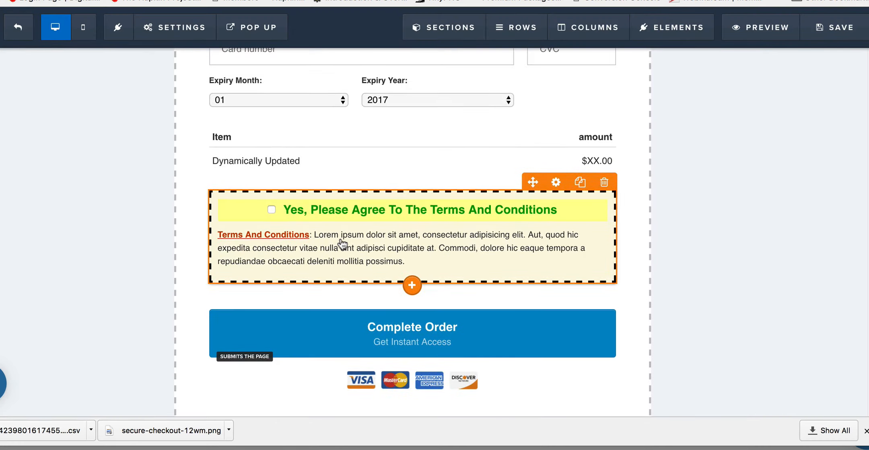
scroll(350, 241, up, 2)
mouse_move(159, 35)
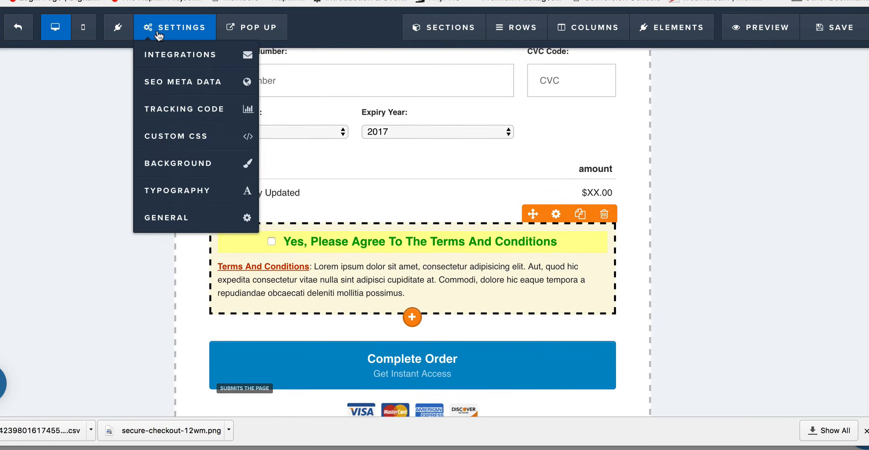
click(198, 108)
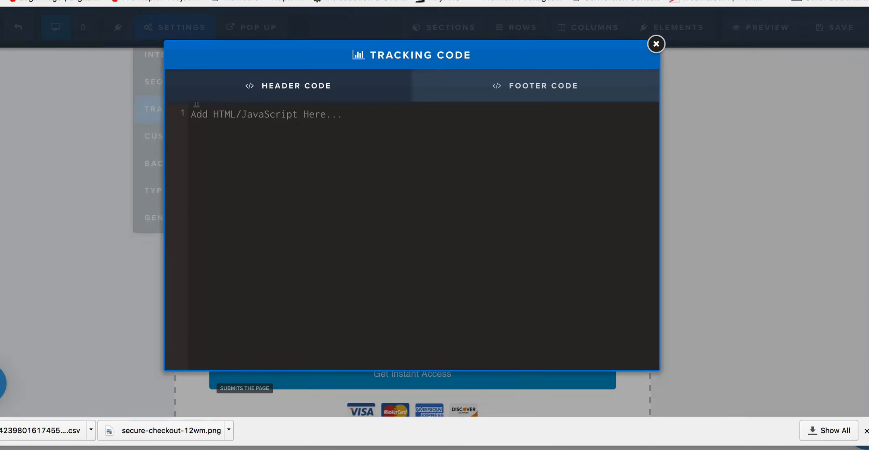
click(554, 88)
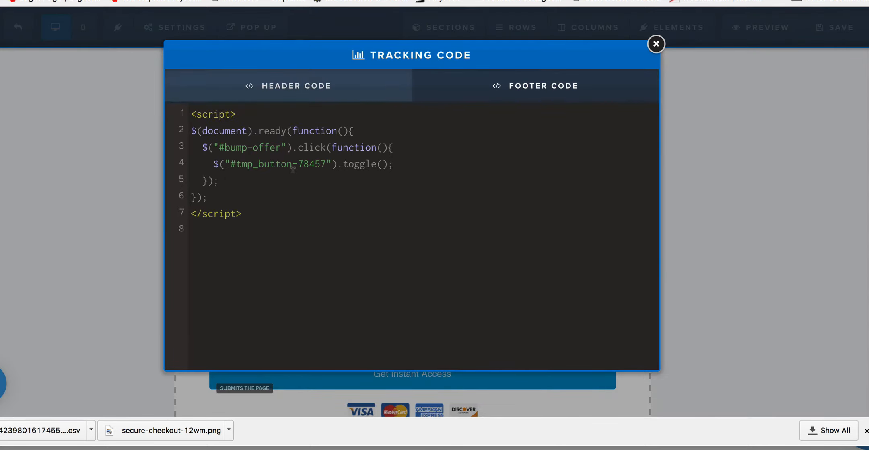
drag(296, 160, 324, 164)
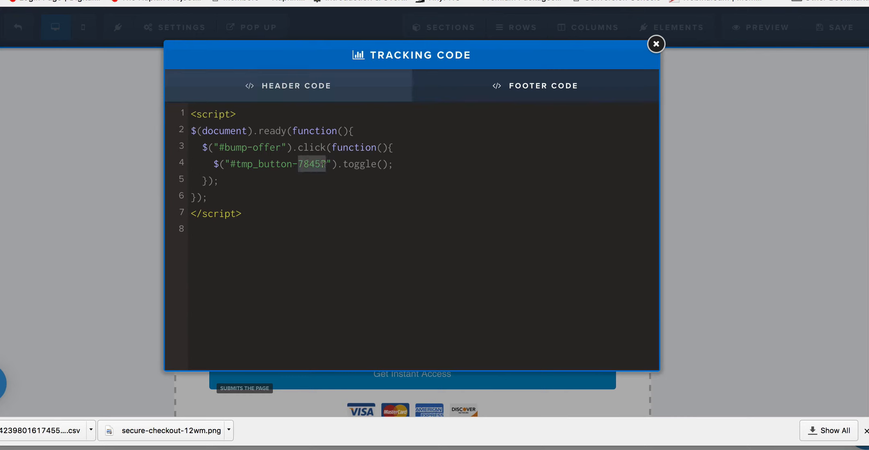
key(super+v)
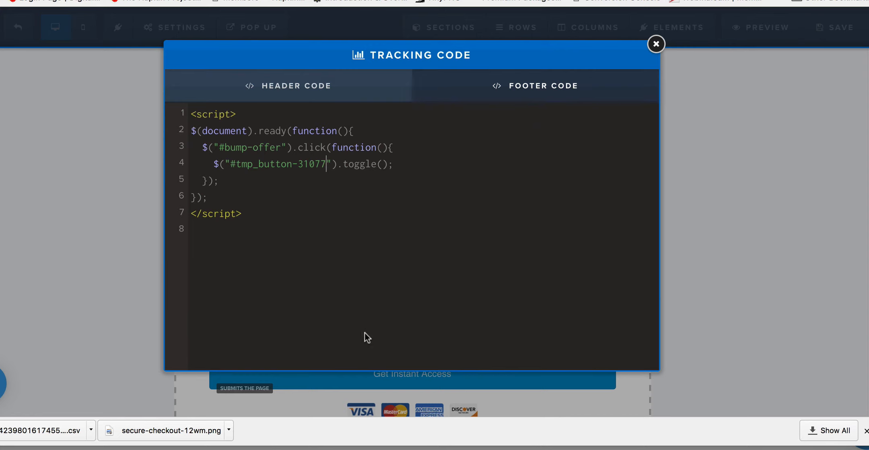
Step: Close the tracking code, hide the Complete Order button on the order page, and save the page
click(655, 44)
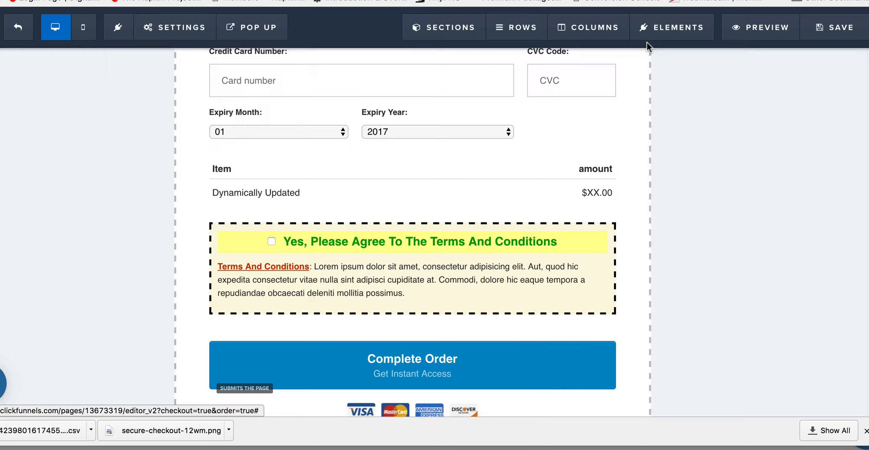
click(499, 360)
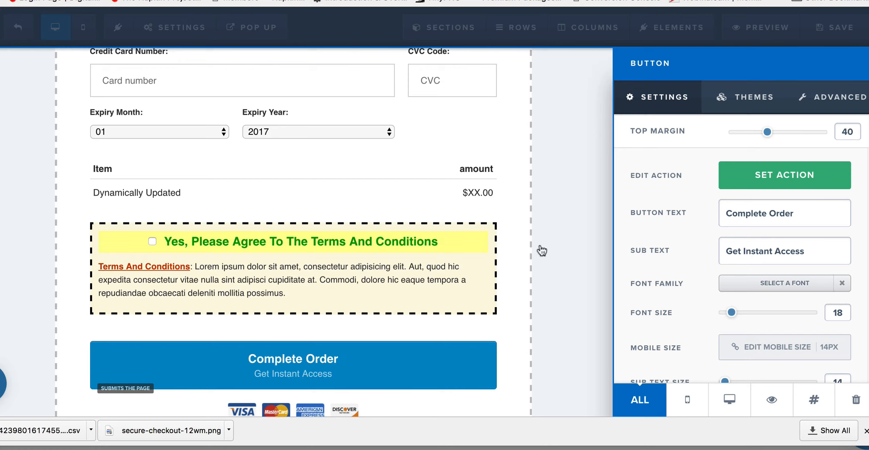
click(772, 397)
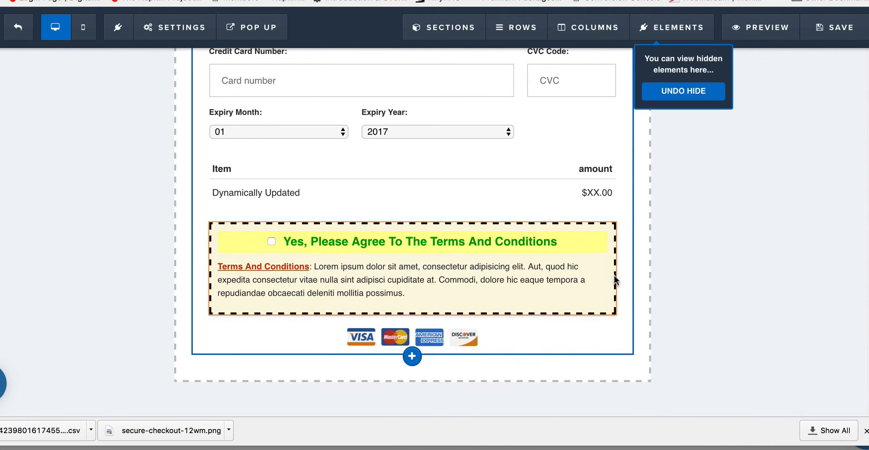
click(843, 29)
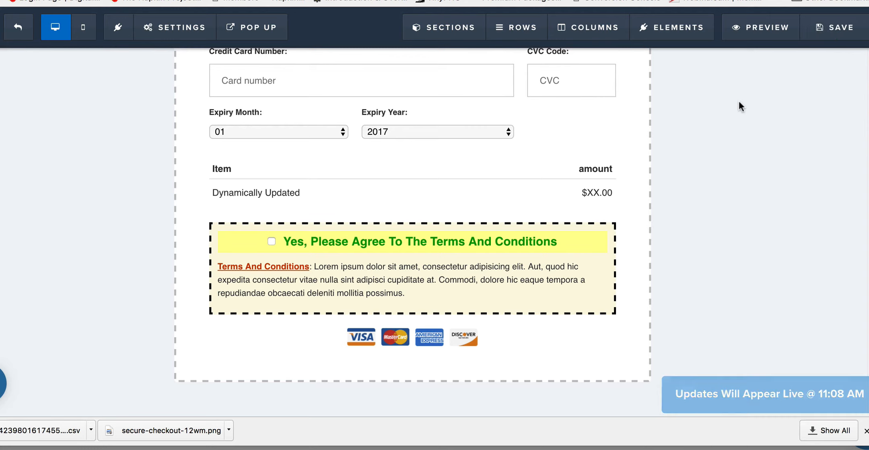
Step: Preview the order page and tick the terms and conditions checkbox to check the order summary and the Complete Order button
scroll(706, 244, up, 4)
scroll(708, 250, up, 4)
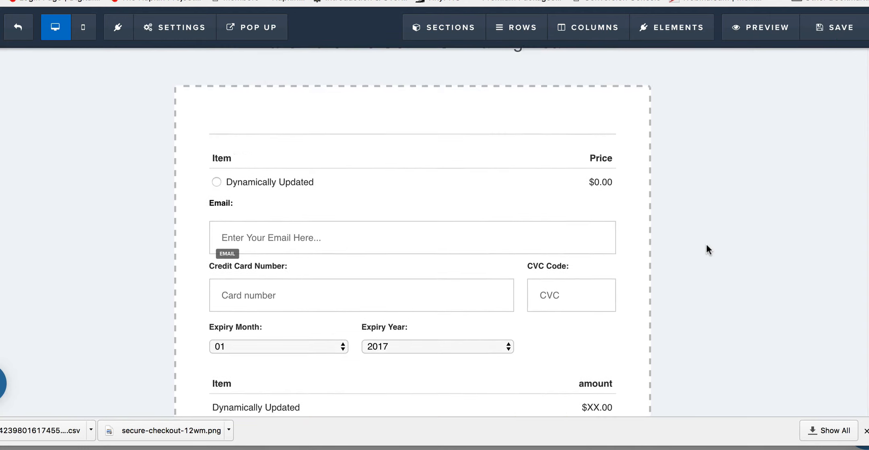
click(768, 29)
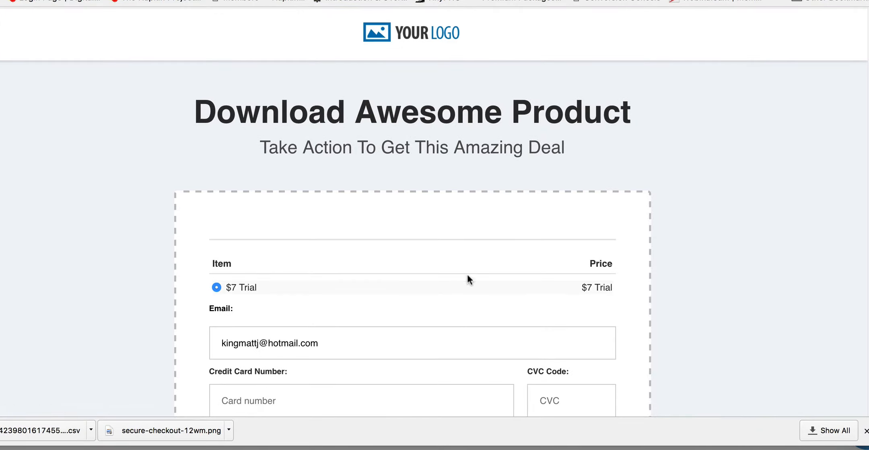
scroll(633, 280, down, 1)
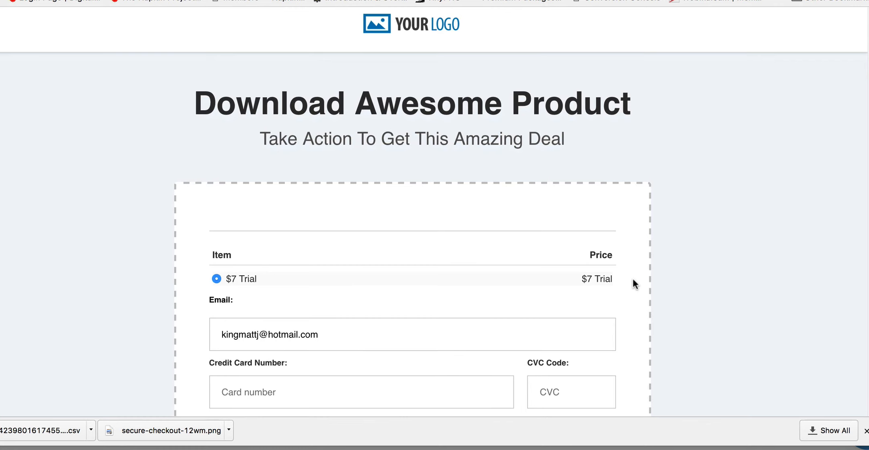
scroll(633, 279, down, 6)
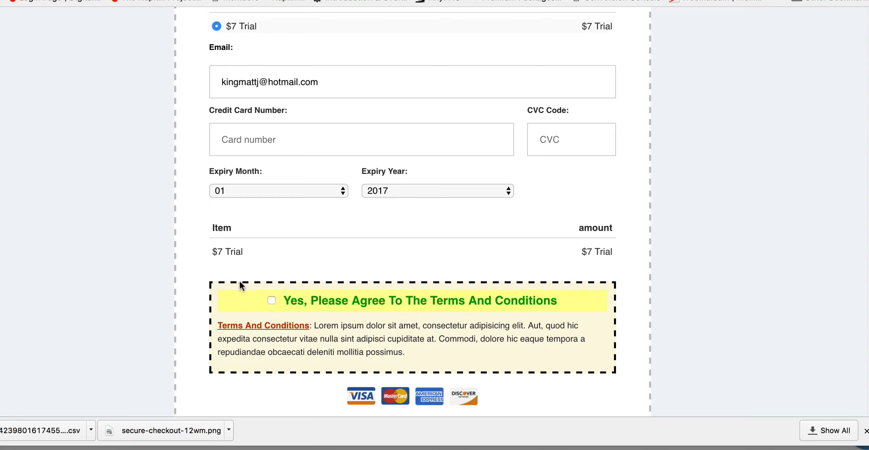
click(272, 300)
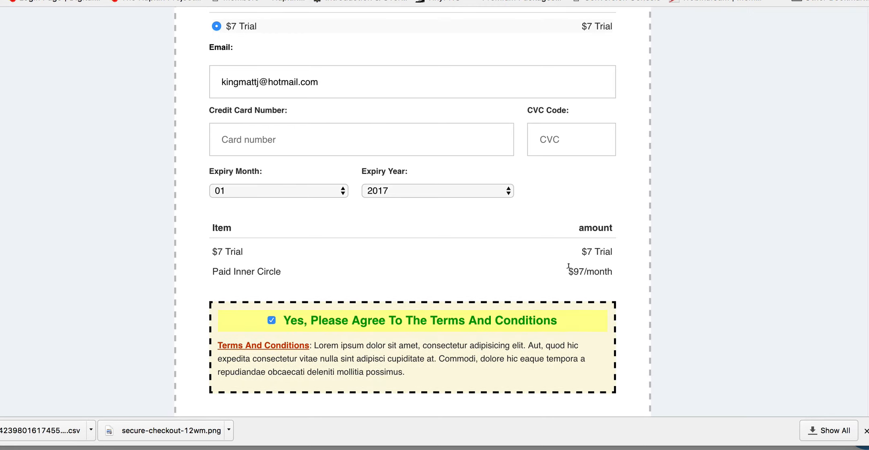
scroll(616, 266, down, 2)
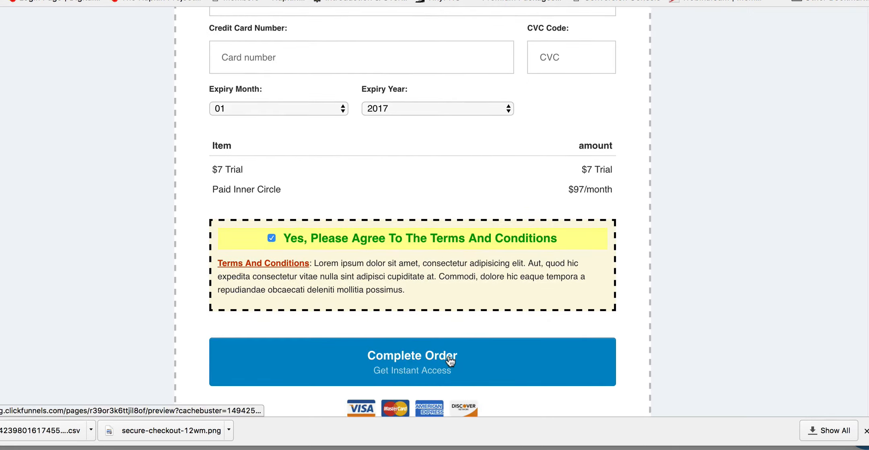
scroll(567, 331, down, 3)
scroll(567, 330, up, 4)
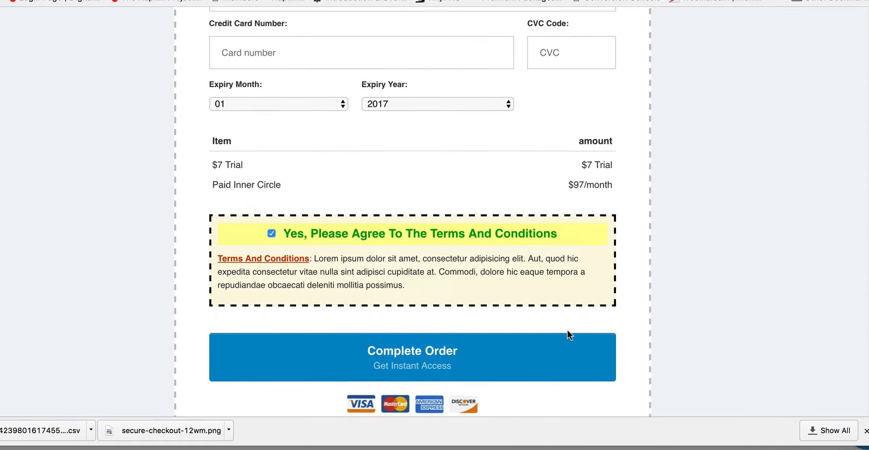
Step: Review the previewed order form and untick the terms and conditions checkbox to test the order button's toggle
scroll(567, 329, up, 5)
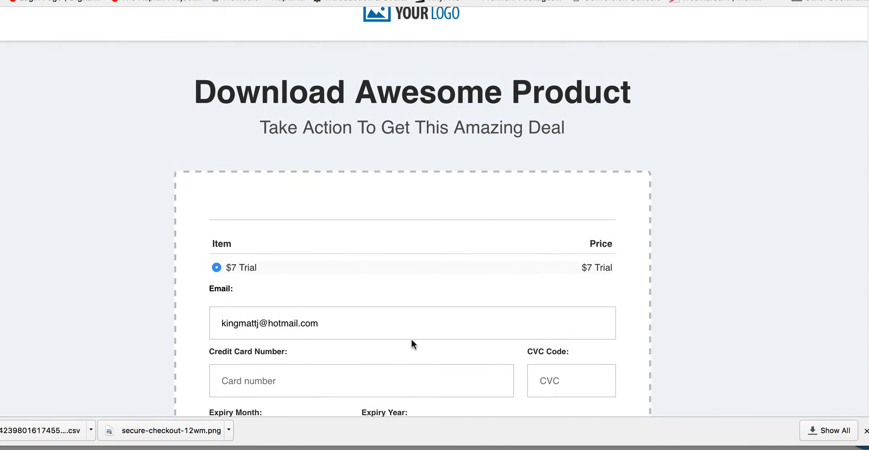
scroll(412, 338, down, 3)
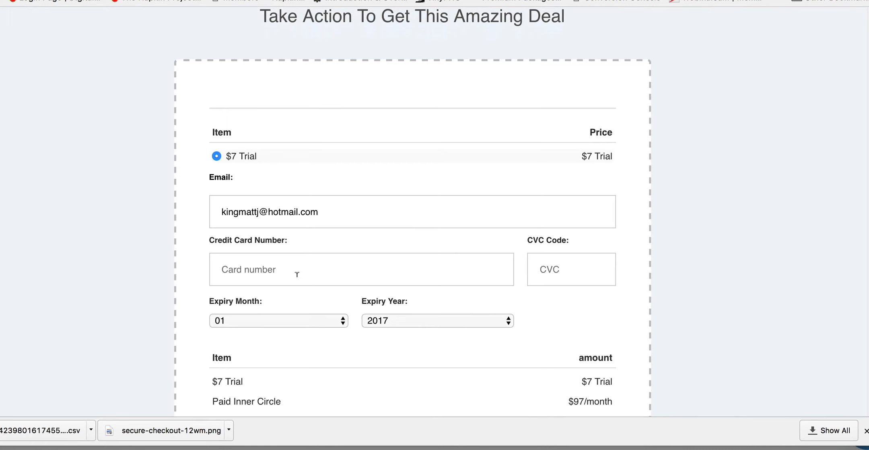
scroll(297, 274, down, 3)
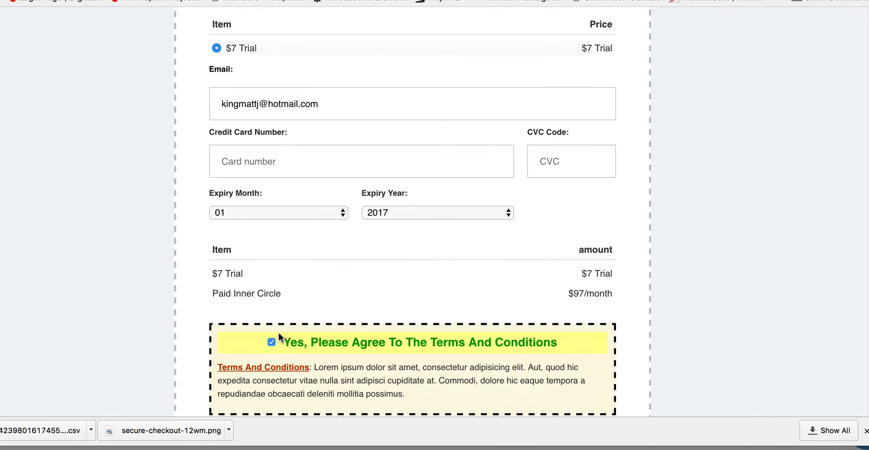
scroll(279, 336, down, 3)
click(271, 228)
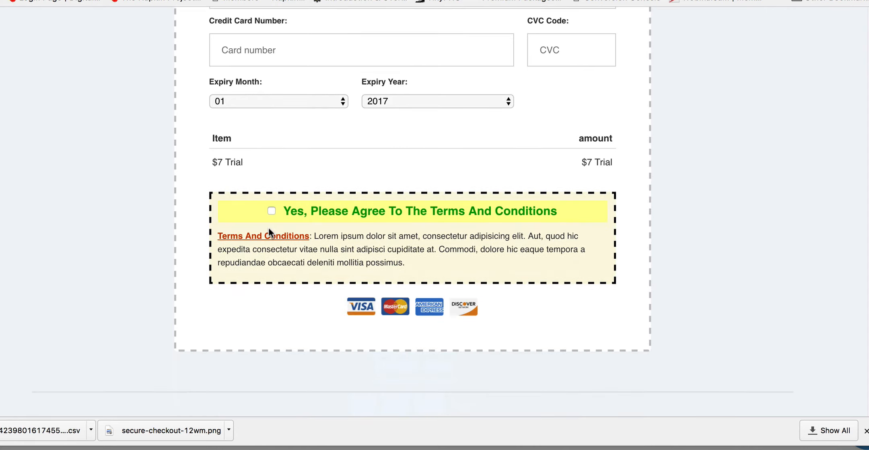